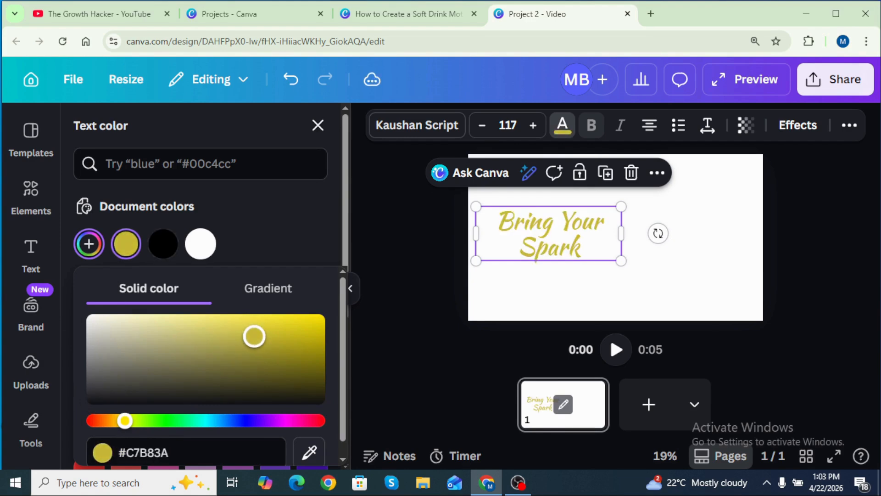
# Duplicate the "Bring Your Spark" text box and move the copy to the right of the original
pyautogui.click(417, 315)
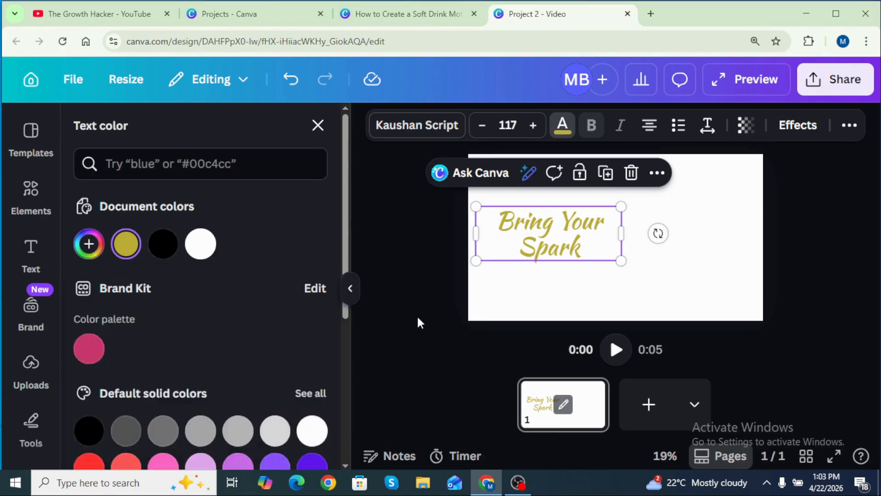
pyautogui.click(606, 177)
pyautogui.moveTo(570, 233); pyautogui.dragTo(658, 227)
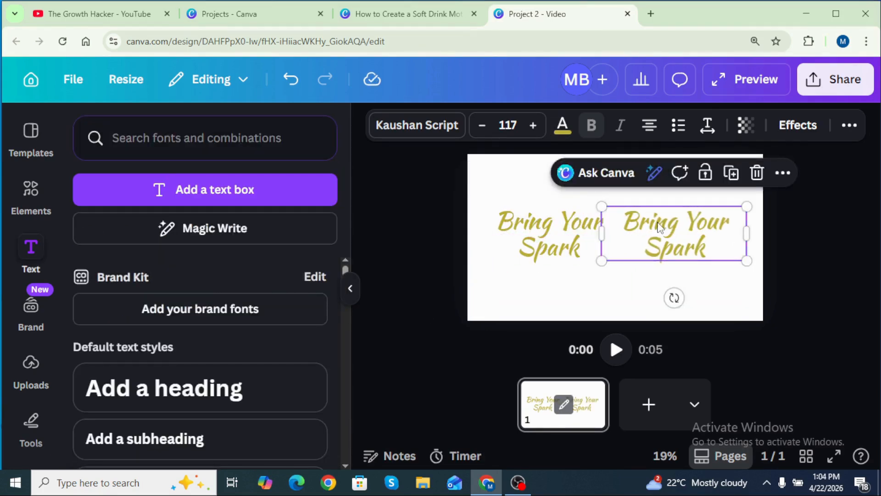
# Replace the copied text with "With Fresh & Cool"
pyautogui.doubleClick(659, 226)
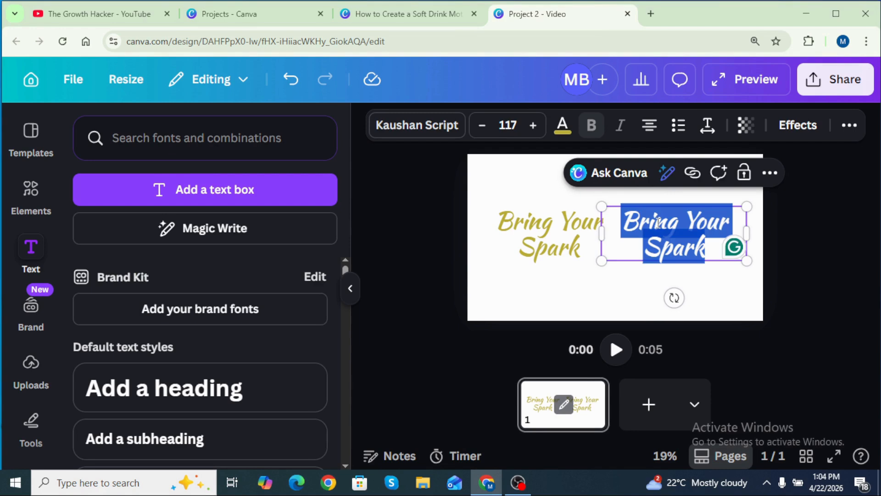
pyautogui.write('With Fresh & Cool')
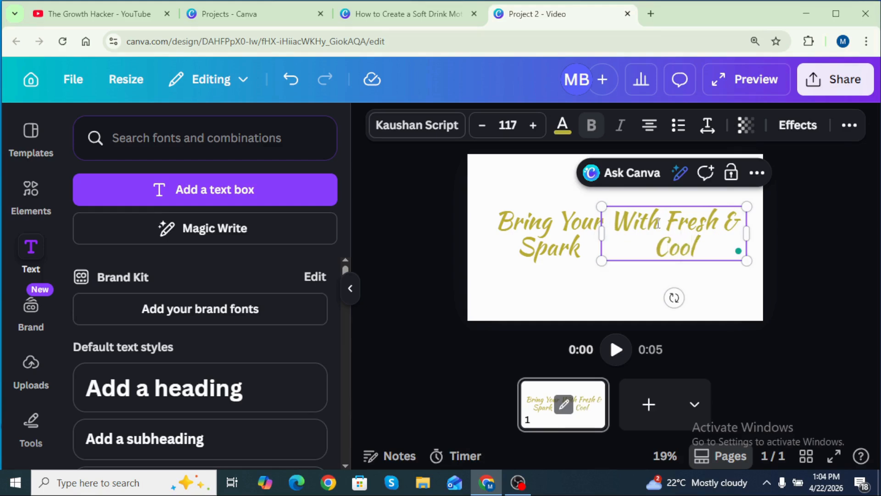
# Narrow the "With Fresh & Cool" text box and move it on top of the "Bring Your Spark" heading
pyautogui.moveTo(747, 234); pyautogui.dragTo(729, 242)
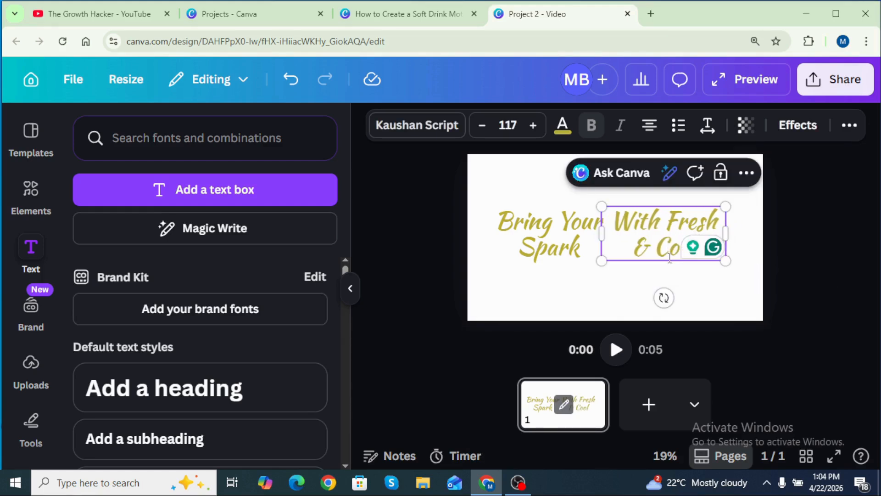
pyautogui.moveTo(670, 258); pyautogui.dragTo(552, 225)
pyautogui.click(713, 273)
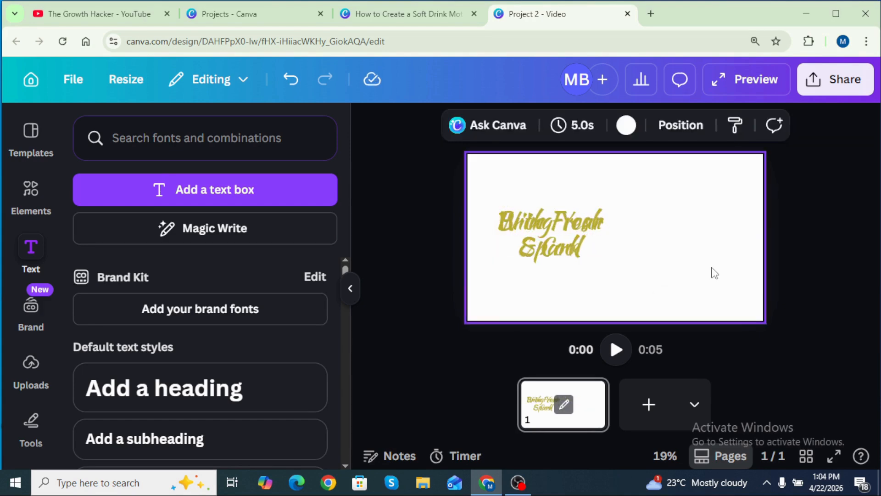
# Search elements for "green gradient background", add a green smoke photo and stretch it to fill the whole page
pyautogui.click(30, 194)
pyautogui.click(124, 139)
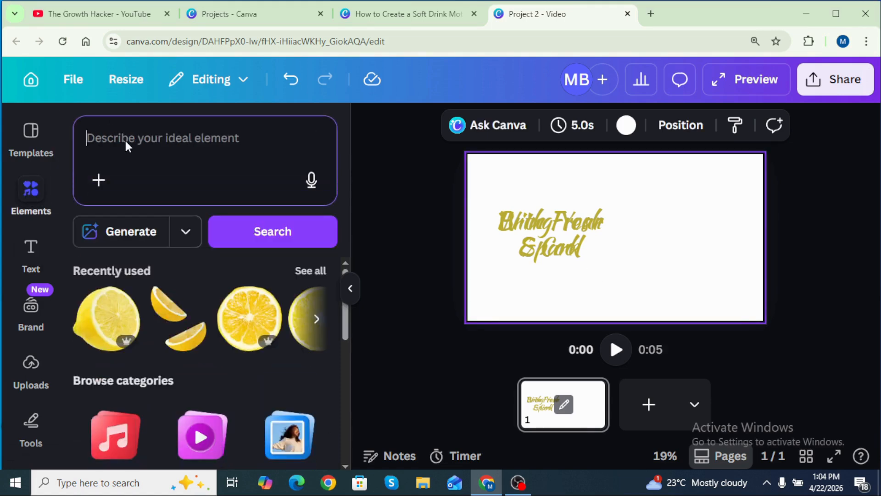
pyautogui.write('green gradient backgro')
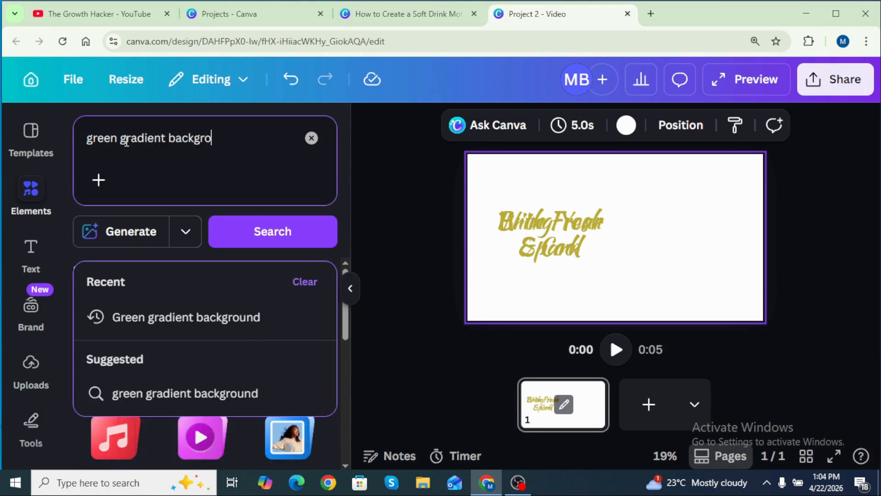
pyautogui.write('und')
pyautogui.press('Return')
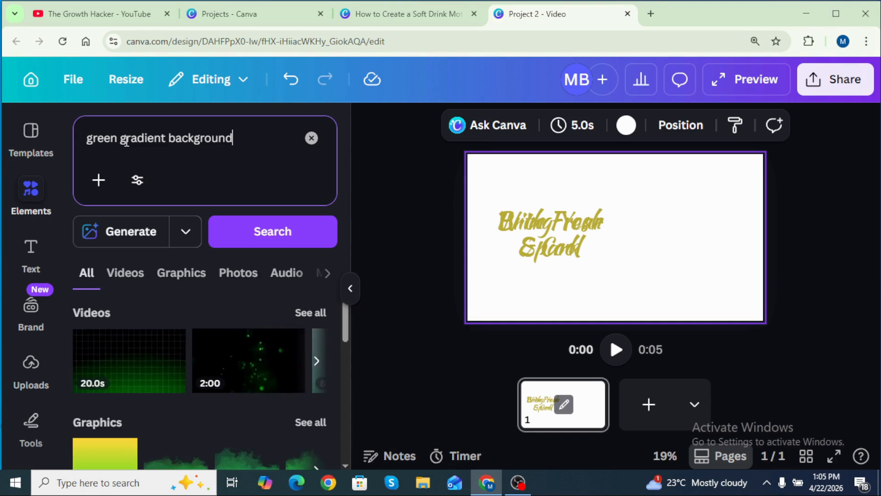
pyautogui.click(239, 275)
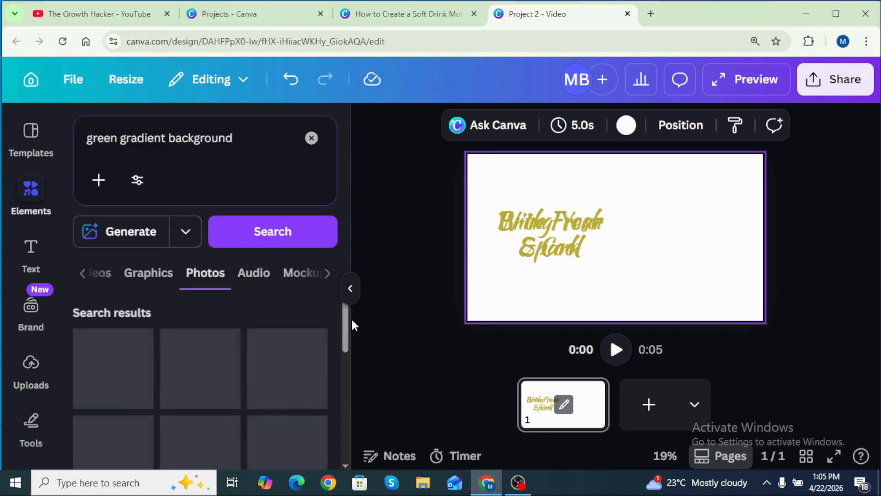
pyautogui.moveTo(345, 324); pyautogui.dragTo(346, 362)
pyautogui.scroll(-3, 296, 365)
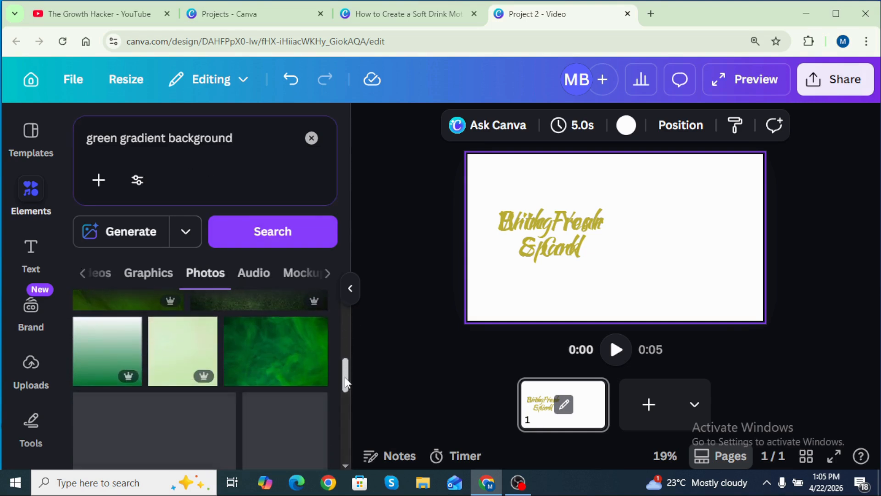
pyautogui.moveTo(330, 337); pyautogui.dragTo(594, 203)
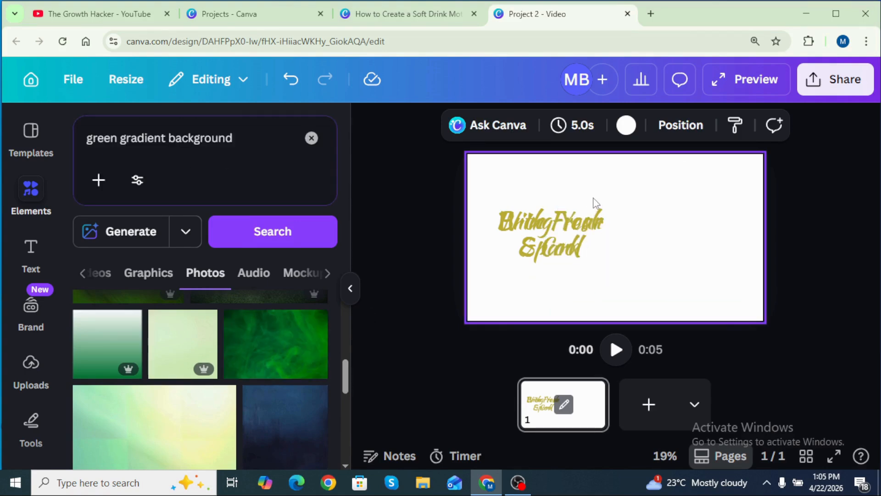
pyautogui.moveTo(762, 225)
pyautogui.mouseDown()
pyautogui.moveTo(753, 225)
pyautogui.moveTo(763, 226)
pyautogui.mouseUp()
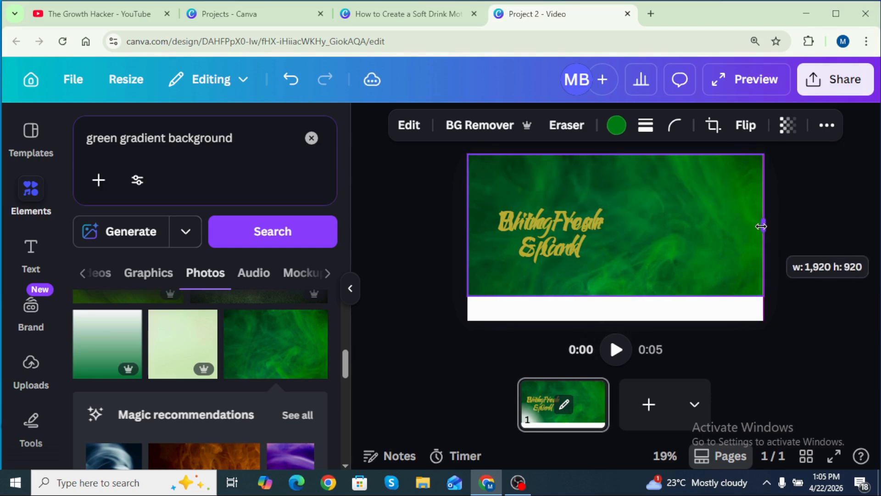
pyautogui.moveTo(616, 296); pyautogui.dragTo(620, 321)
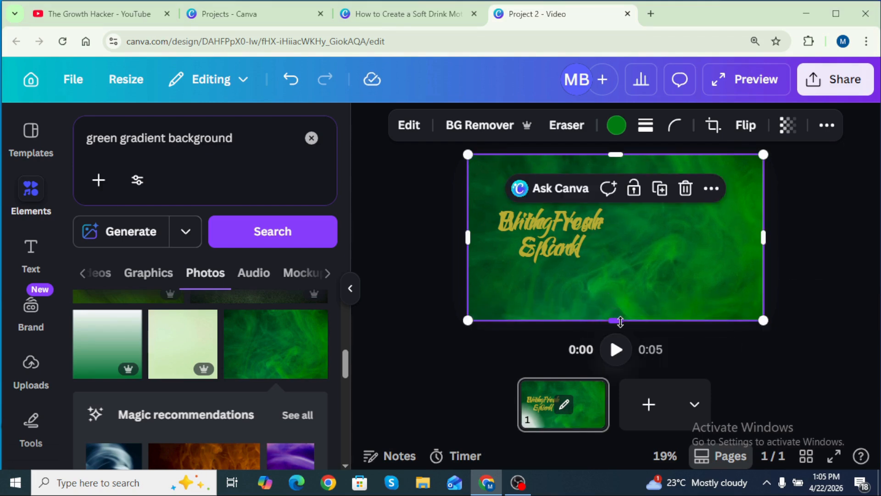
# Reorder layers so the green background photo sits at the top of the stack, above both text boxes
pyautogui.click(312, 139)
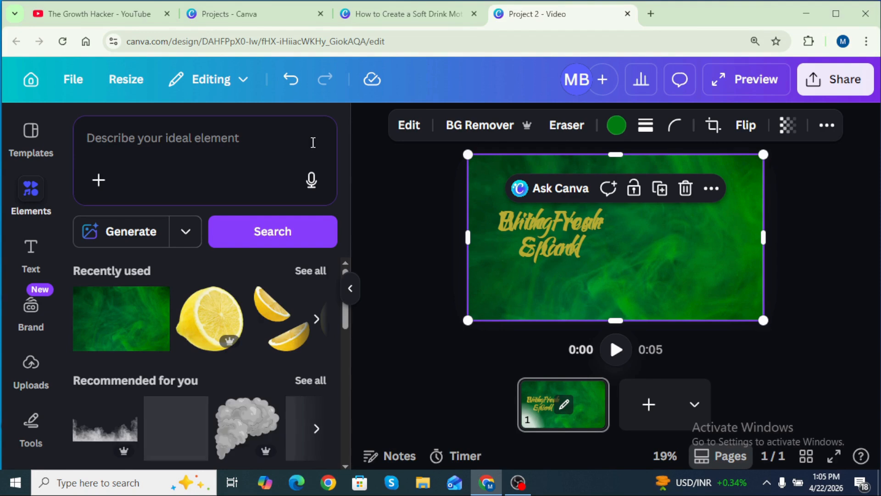
pyautogui.click(350, 290)
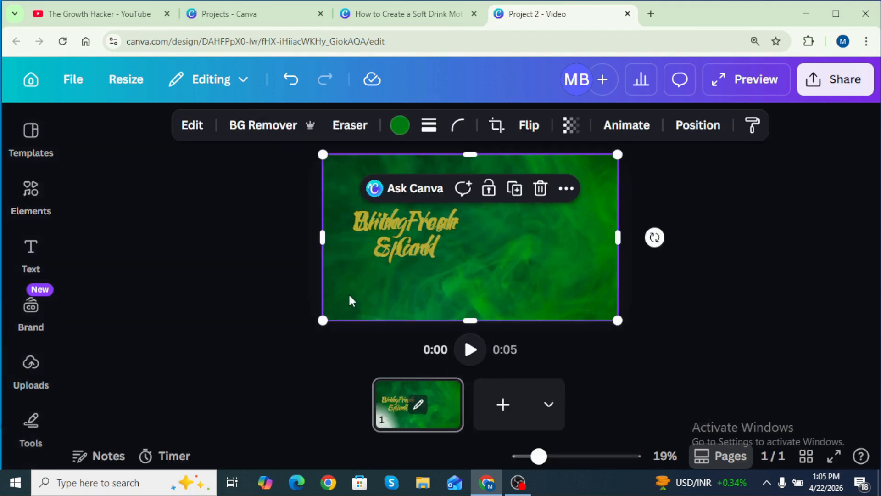
pyautogui.click(695, 127)
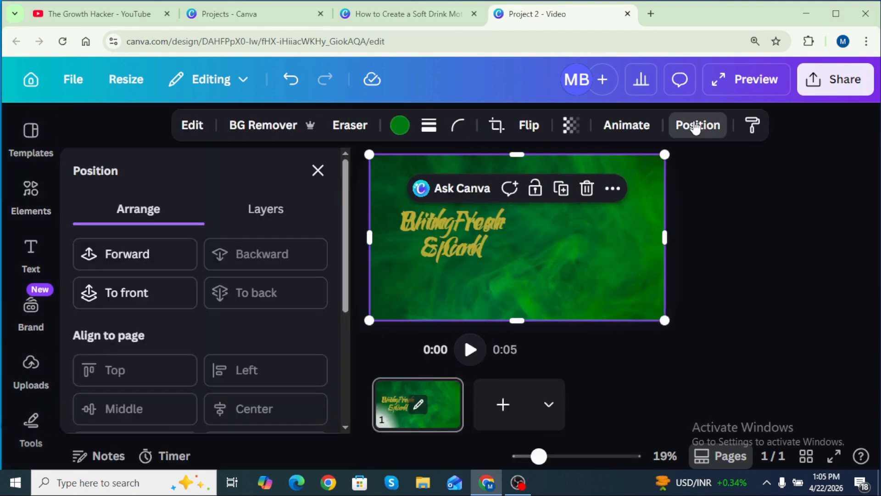
pyautogui.click(284, 209)
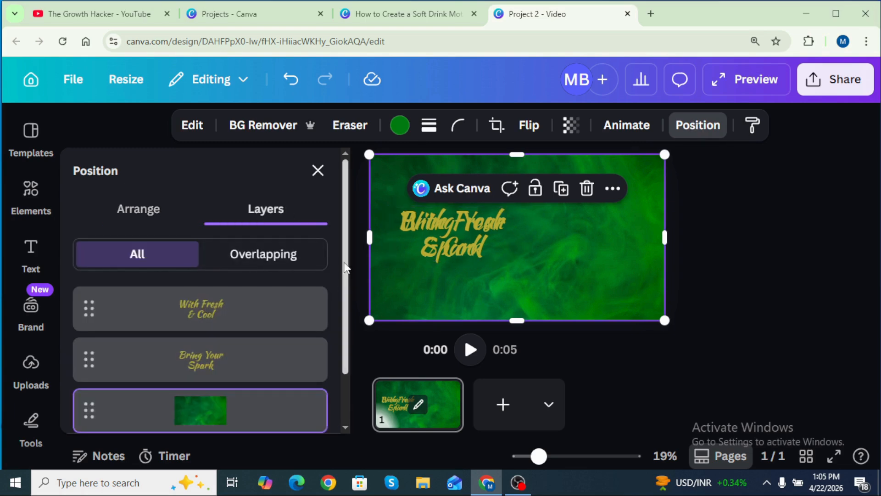
pyautogui.scroll(-1, 347, 306)
pyautogui.moveTo(242, 374); pyautogui.dragTo(249, 253)
pyautogui.click(317, 170)
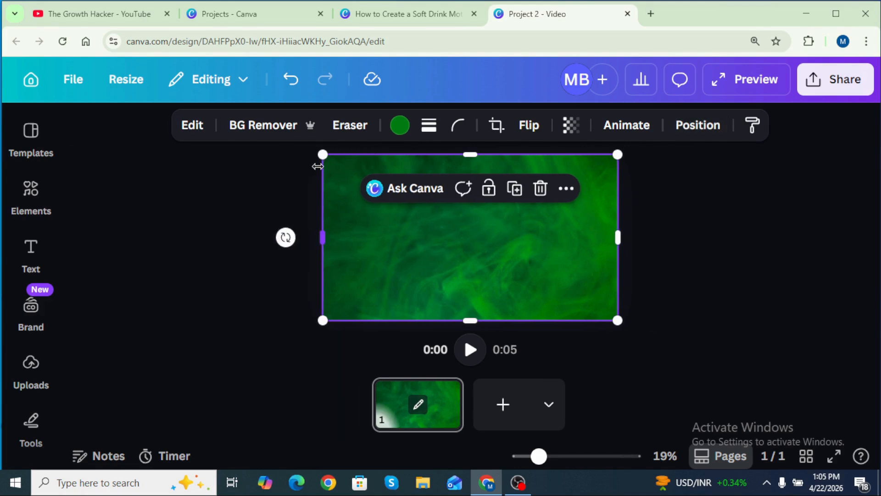
# Add a round lemon slice from recently used elements, shrink and rotate it, and place it at the page's top-left corner
pyautogui.click(37, 200)
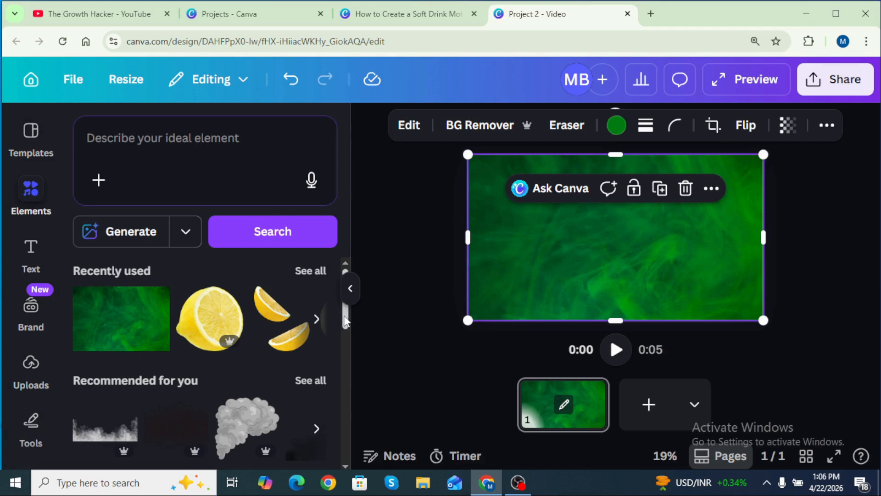
pyautogui.click(317, 320)
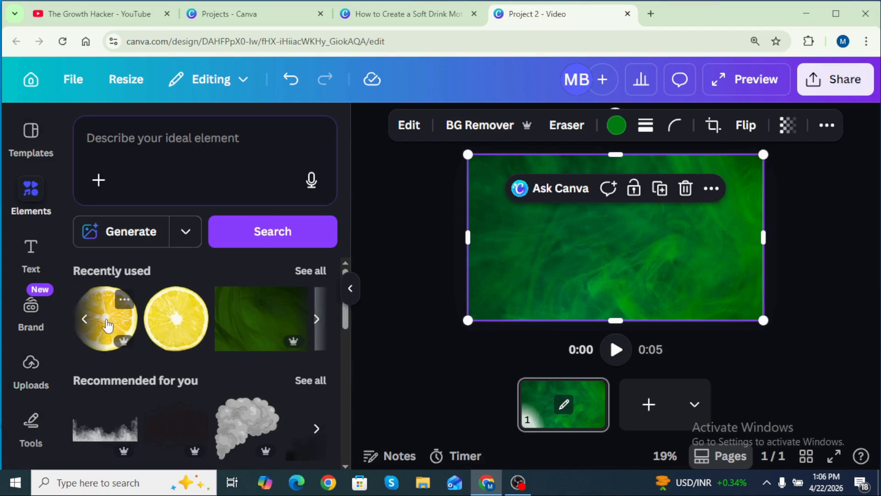
pyautogui.moveTo(150, 314); pyautogui.dragTo(503, 180)
pyautogui.moveTo(607, 286); pyautogui.dragTo(518, 210)
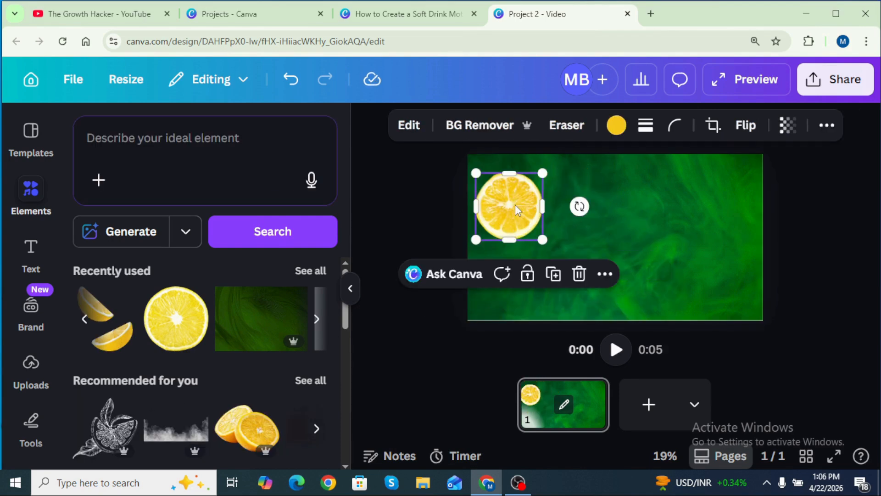
pyautogui.moveTo(542, 239); pyautogui.dragTo(537, 234)
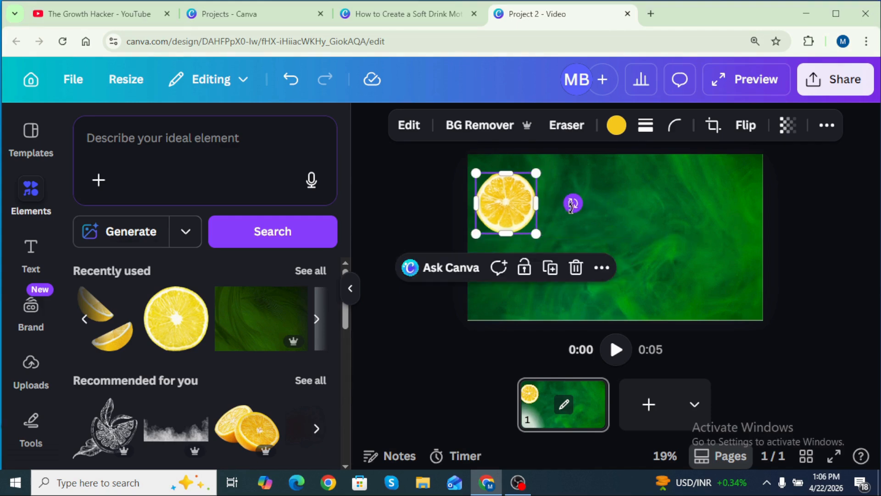
pyautogui.moveTo(573, 203); pyautogui.dragTo(443, 177)
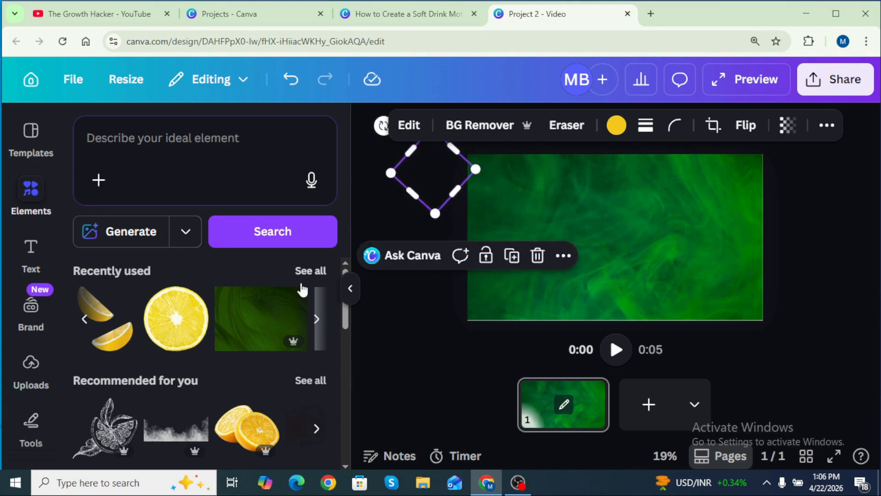
# Add the lemon wedges element from recently used, resize it and place it near the page's bottom-left edge
pyautogui.click(84, 321)
pyautogui.click(318, 320)
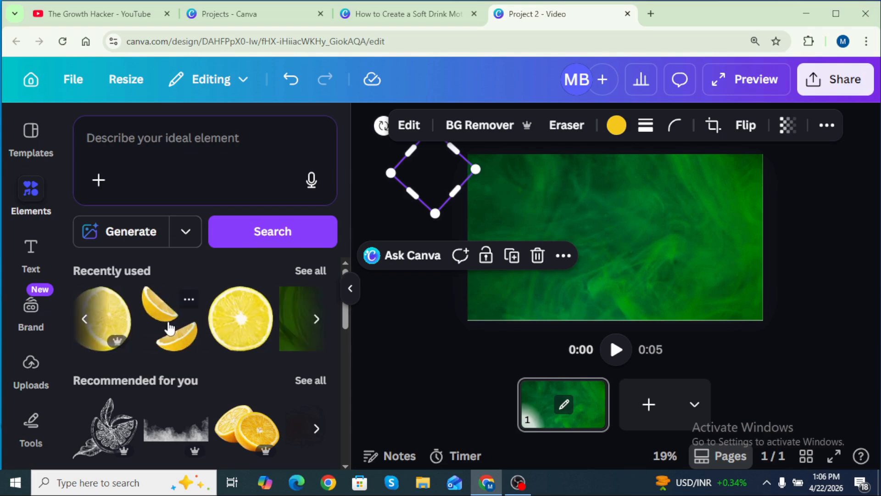
pyautogui.moveTo(170, 329); pyautogui.dragTo(509, 249)
pyautogui.moveTo(594, 212); pyautogui.dragTo(531, 256)
pyautogui.moveTo(516, 286)
pyautogui.mouseDown()
pyautogui.moveTo(551, 284)
pyautogui.moveTo(551, 291)
pyautogui.moveTo(526, 278)
pyautogui.mouseUp()
pyautogui.moveTo(584, 281); pyautogui.dragTo(463, 311)
# Add a half-lemon element, resize and rotate it, and move it to the page's left edge, partly off the page
pyautogui.moveTo(166, 325); pyautogui.dragTo(550, 202)
pyautogui.moveTo(659, 302); pyautogui.dragTo(528, 239)
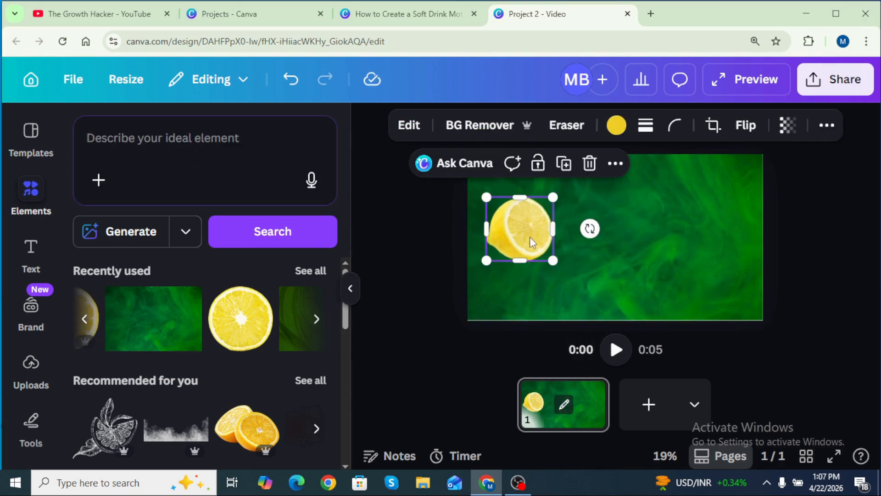
pyautogui.moveTo(590, 227); pyautogui.dragTo(578, 268)
pyautogui.moveTo(517, 230); pyautogui.dragTo(437, 241)
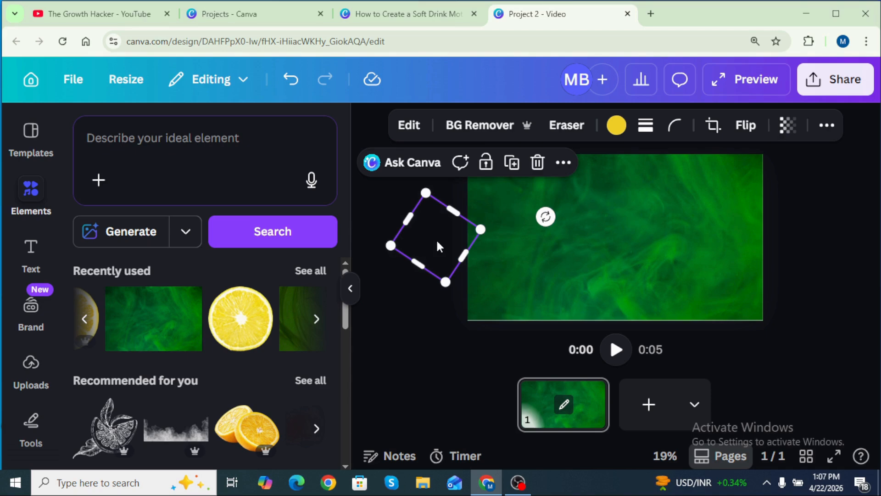
# Add a new heading text box and enter "Schweppes"
pyautogui.click(29, 251)
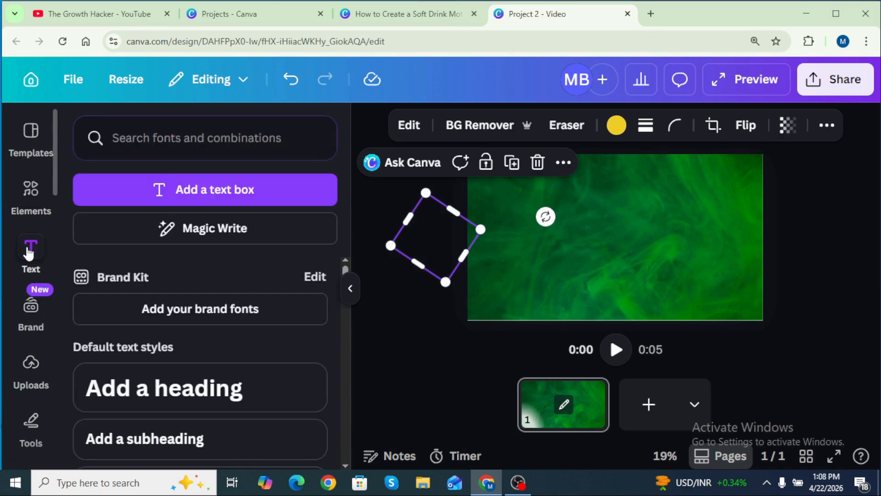
pyautogui.click(281, 388)
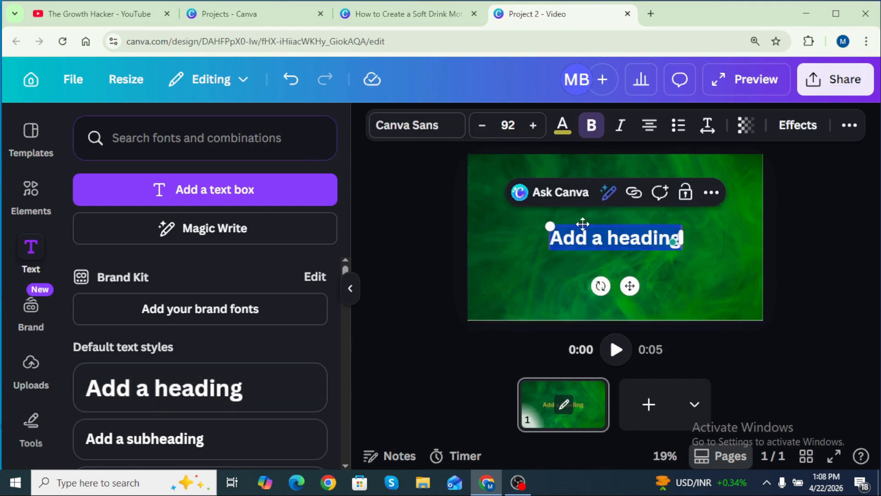
pyautogui.write('Schwe')
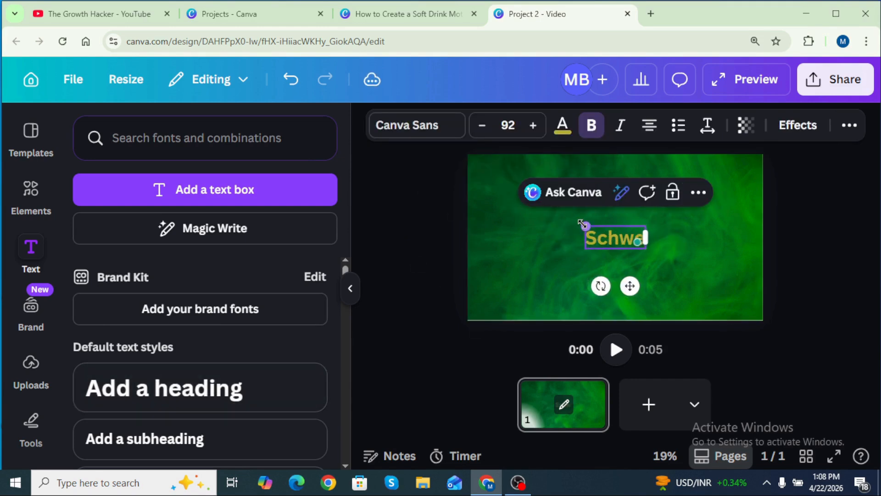
pyautogui.write('ppes')
# Change the Schweppes heading's font to Anton
pyautogui.click(408, 125)
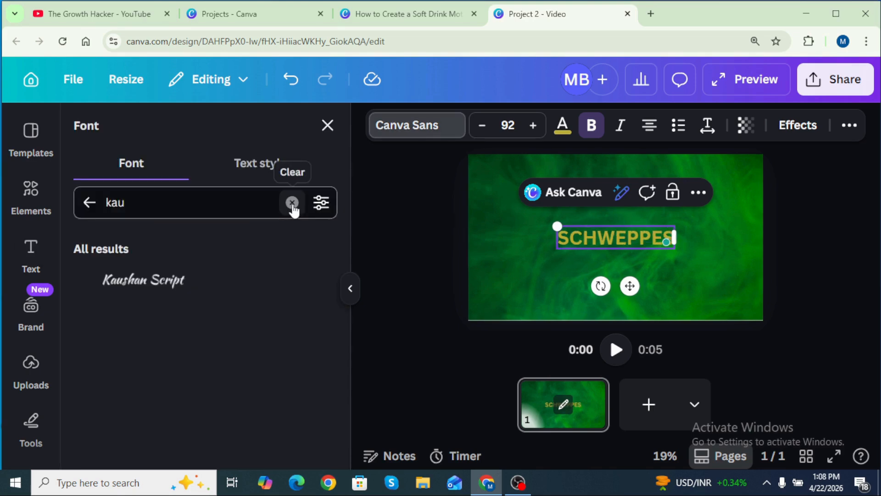
pyautogui.click(292, 203)
pyautogui.click(125, 349)
pyautogui.click(128, 284)
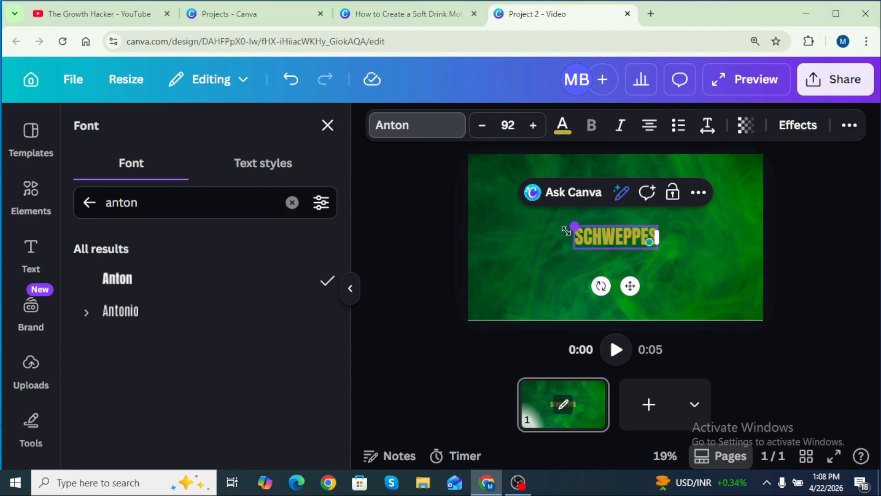
# Enlarge the Schweppes heading to font size 274 across the page and set its text colour to white
pyautogui.moveTo(526, 203); pyautogui.dragTo(499, 203)
pyautogui.moveTo(659, 227); pyautogui.dragTo(709, 230)
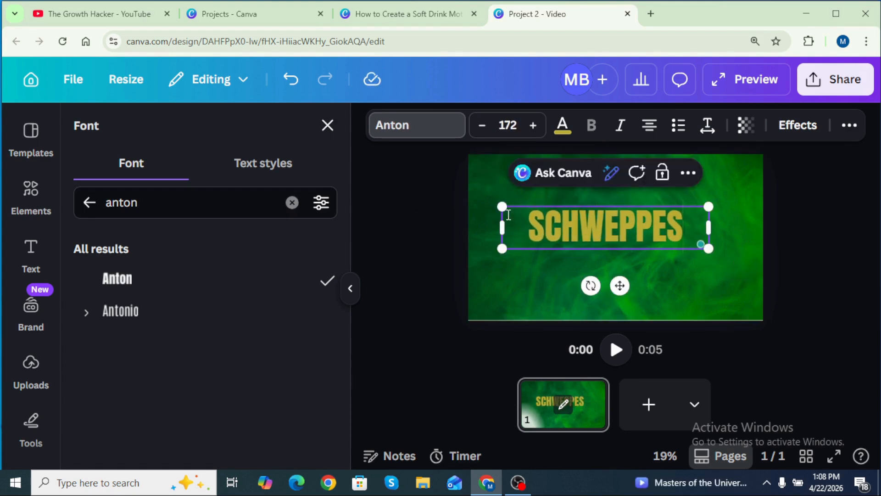
pyautogui.moveTo(501, 207); pyautogui.dragTo(481, 200)
pyautogui.click(562, 125)
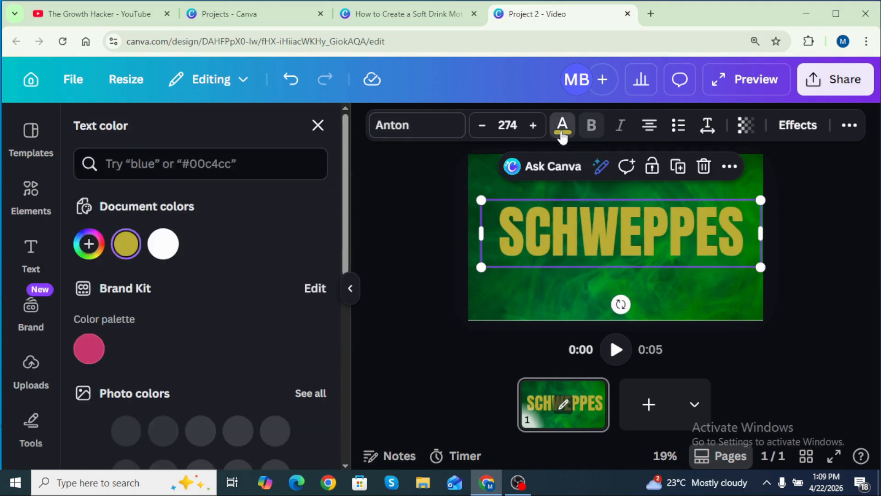
pyautogui.click(163, 248)
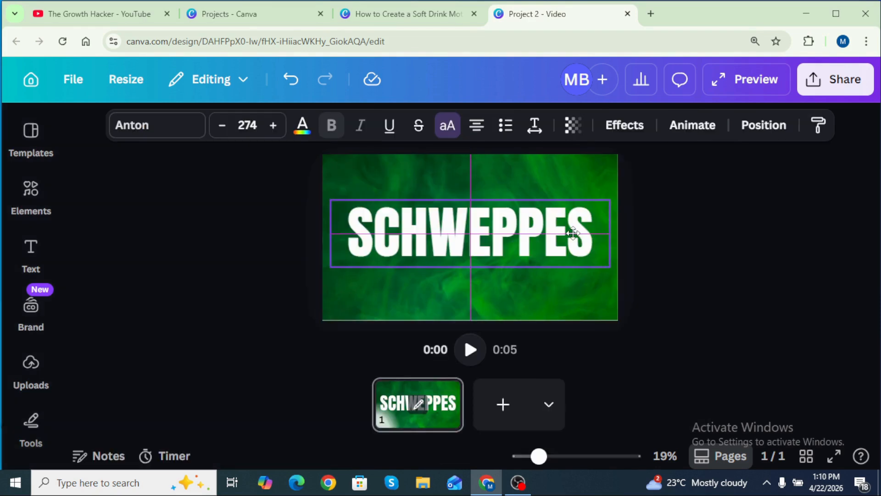
# Duplicate the Schweppes heading and give the copy the Hollow effect with thickness 20, aligned over the original
pyautogui.moveTo(573, 234); pyautogui.dragTo(574, 235)
pyautogui.click(530, 174)
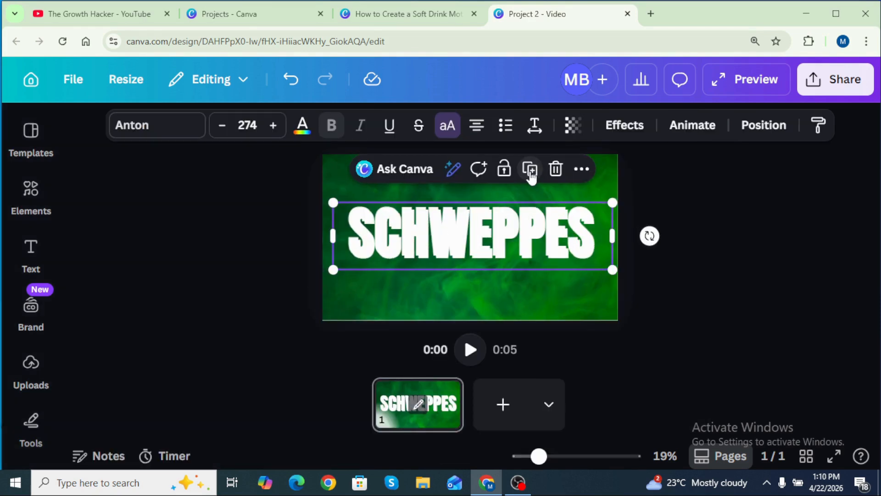
pyautogui.click(625, 131)
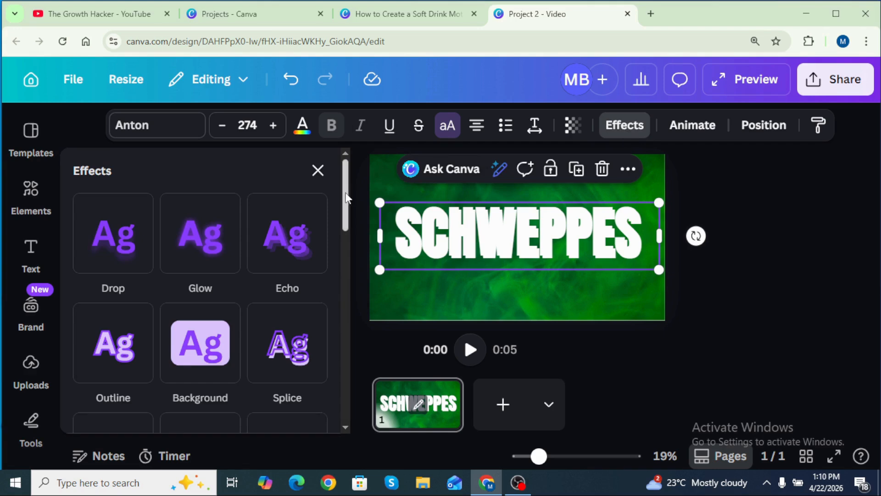
pyautogui.scroll(-3, 349, 198)
pyautogui.click(106, 303)
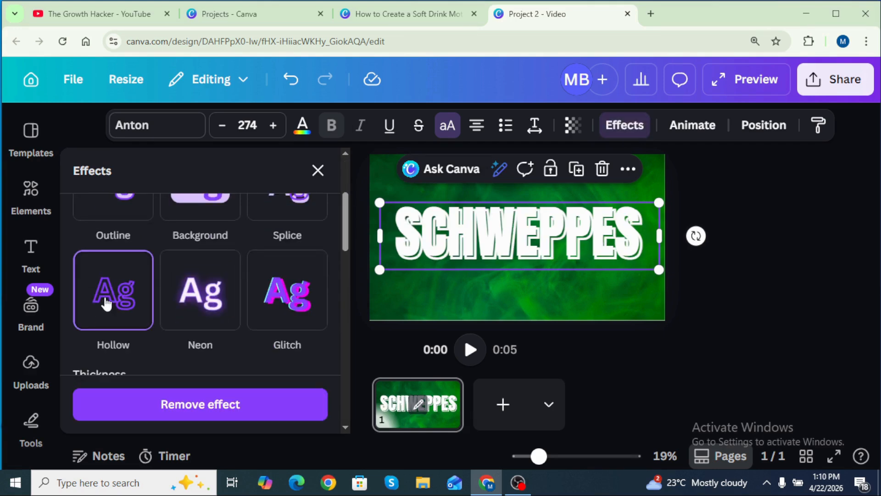
pyautogui.scroll(-3, 346, 247)
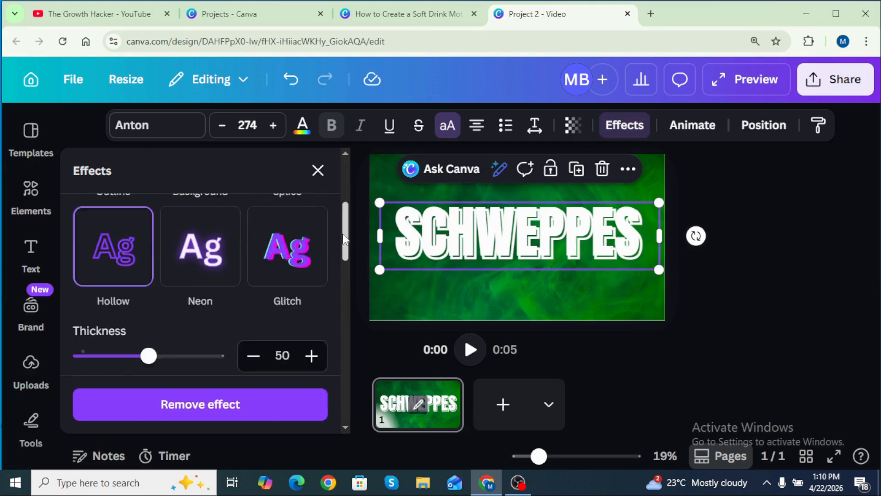
pyautogui.moveTo(149, 299); pyautogui.dragTo(113, 303)
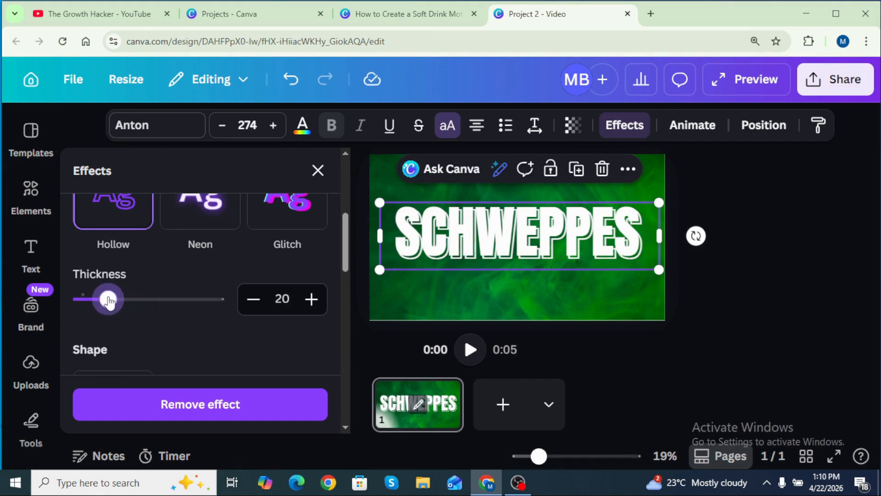
pyautogui.click(318, 173)
pyautogui.moveTo(434, 239)
pyautogui.mouseDown()
pyautogui.moveTo(456, 232)
pyautogui.moveTo(432, 240)
pyautogui.moveTo(432, 232)
pyautogui.mouseUp()
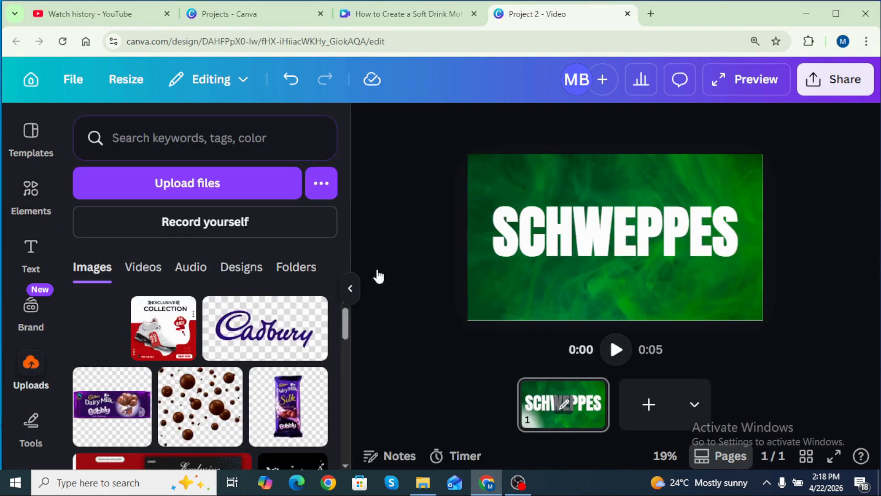
# Place the uploaded Schweppes can image with its background removed, resized and centred over the heading
pyautogui.moveTo(378, 276); pyautogui.dragTo(584, 220)
pyautogui.click(453, 126)
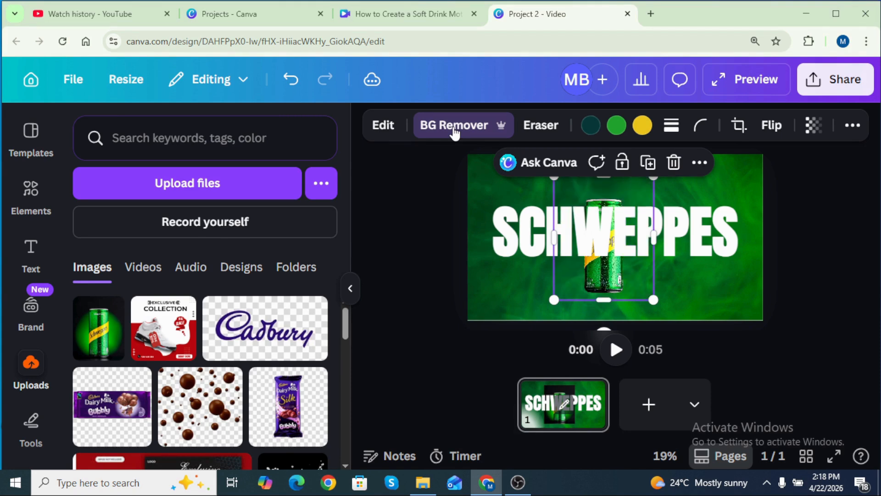
pyautogui.moveTo(555, 238); pyautogui.dragTo(565, 238)
pyautogui.moveTo(654, 300); pyautogui.dragTo(643, 271)
pyautogui.moveTo(560, 232); pyautogui.dragTo(574, 233)
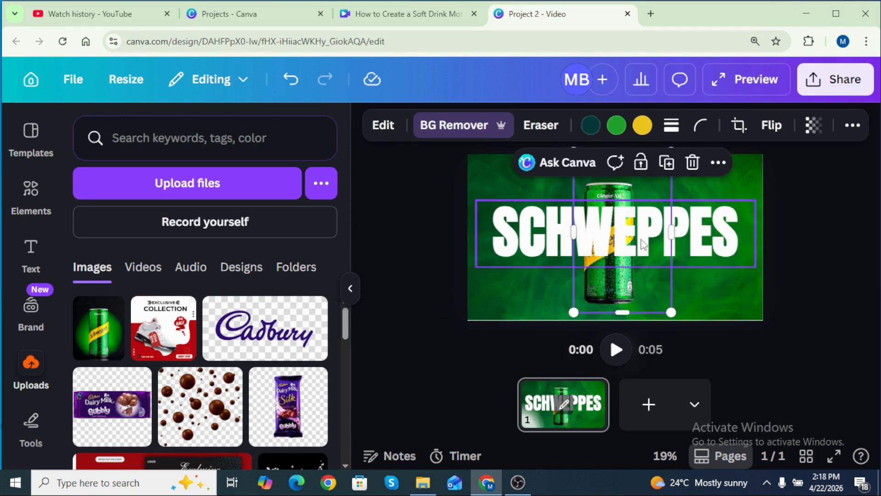
pyautogui.moveTo(665, 234); pyautogui.dragTo(643, 233)
pyautogui.moveTo(608, 313); pyautogui.dragTo(607, 309)
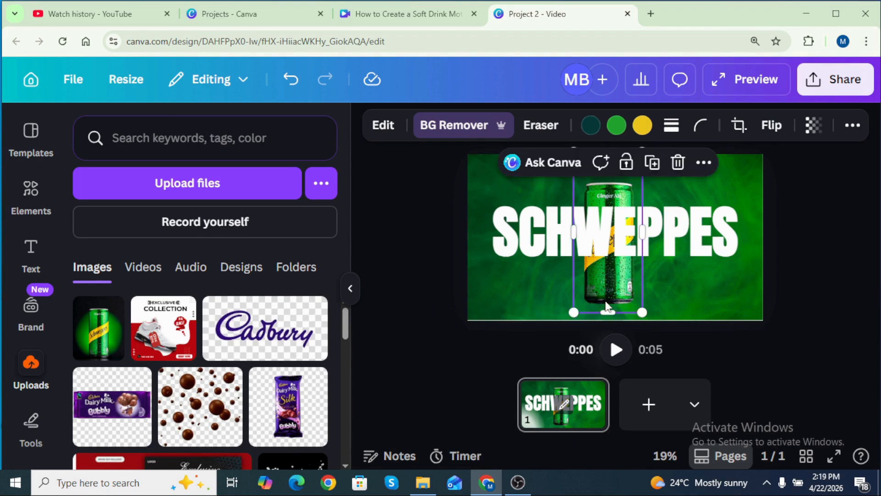
pyautogui.click(351, 289)
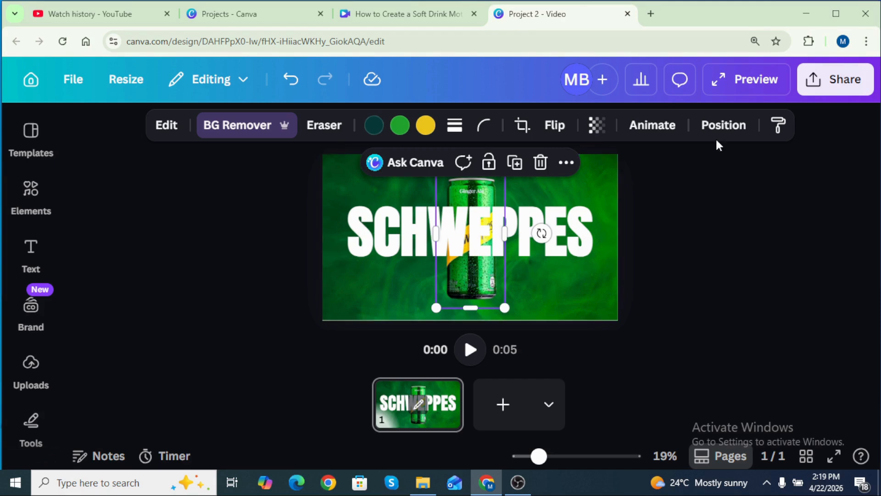
# Move the can's layer between the hollow and solid Schweppes headings
pyautogui.click(712, 124)
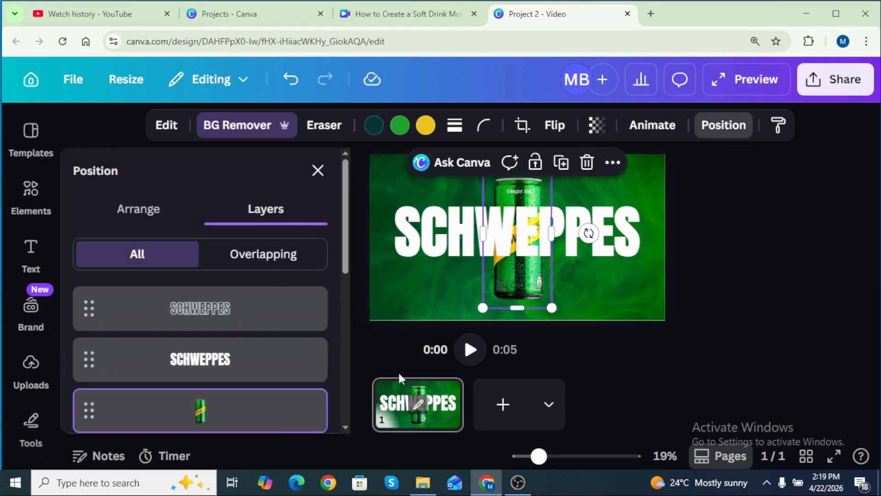
pyautogui.moveTo(271, 422); pyautogui.dragTo(277, 259)
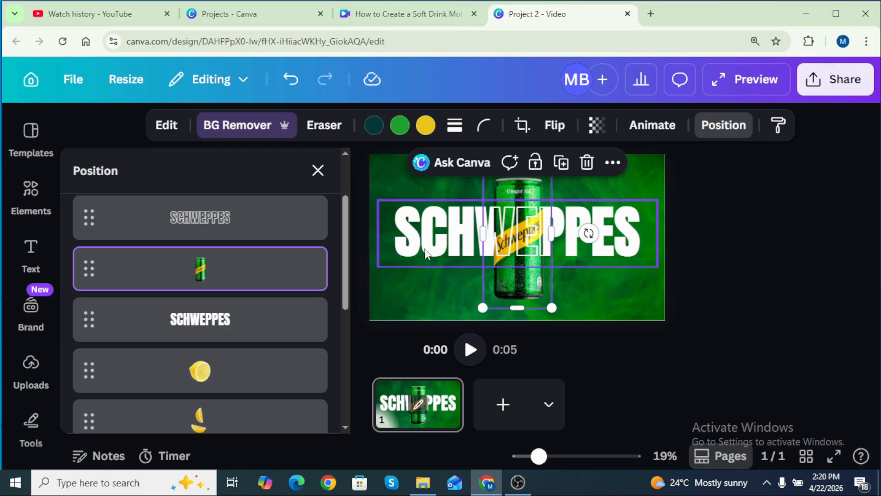
# Move the hollow heading off the page to the left and the solid heading off to the right
pyautogui.click(289, 228)
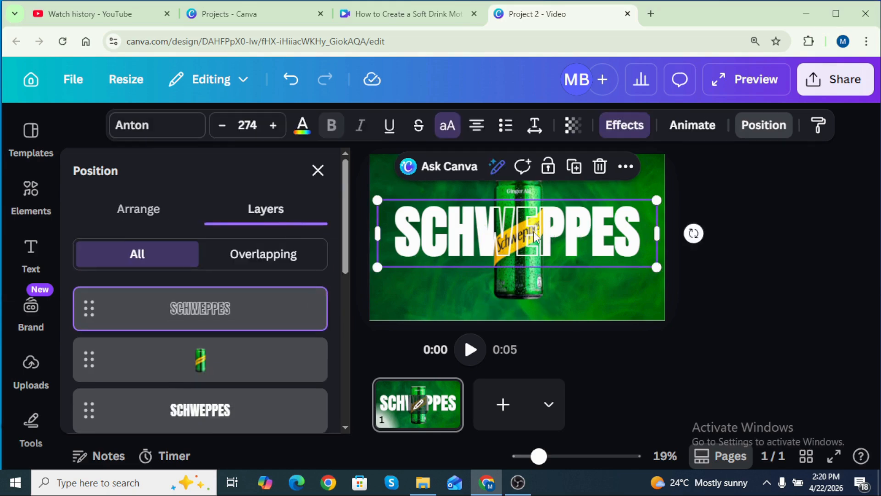
pyautogui.moveTo(546, 237); pyautogui.dragTo(271, 229)
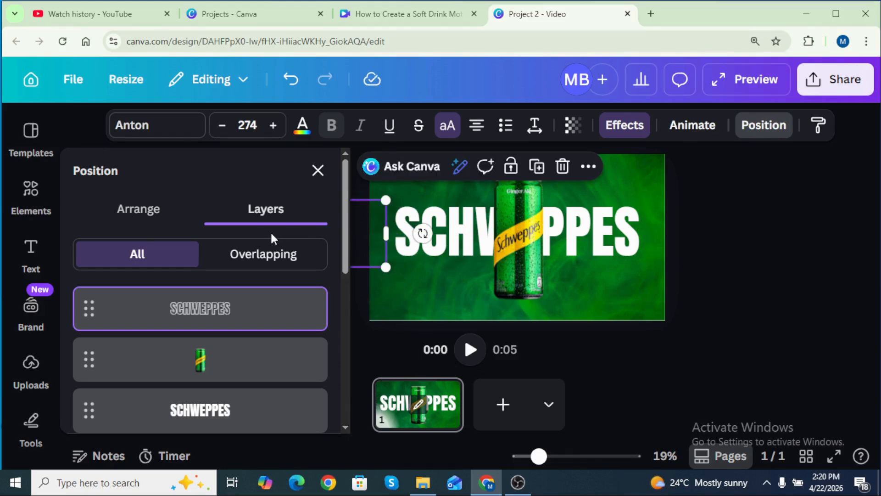
pyautogui.click(266, 415)
pyautogui.moveTo(465, 234); pyautogui.dragTo(731, 235)
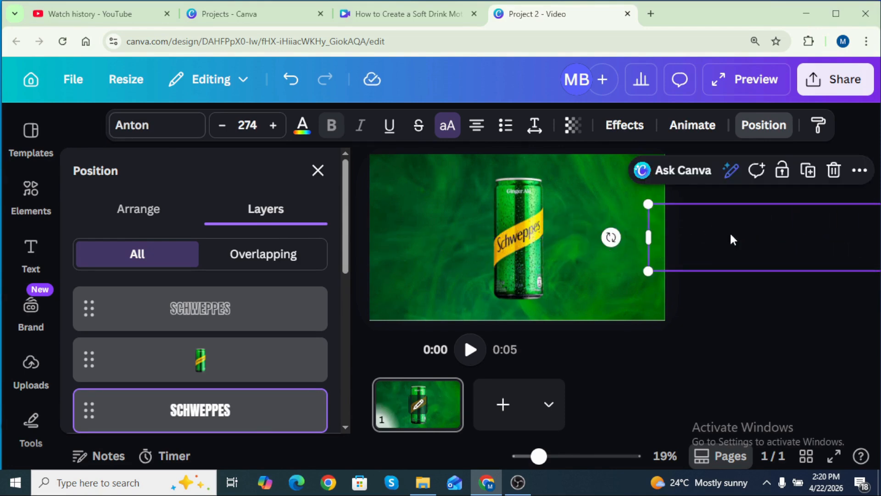
# Move the can down below the bottom edge of the page
pyautogui.moveTo(520, 241); pyautogui.dragTo(522, 378)
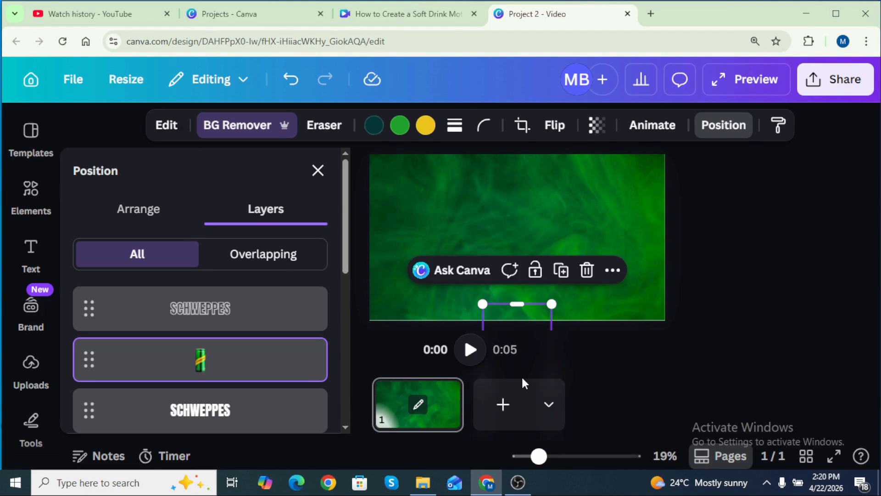
pyautogui.click(315, 178)
# Duplicate the first page
pyautogui.click(446, 393)
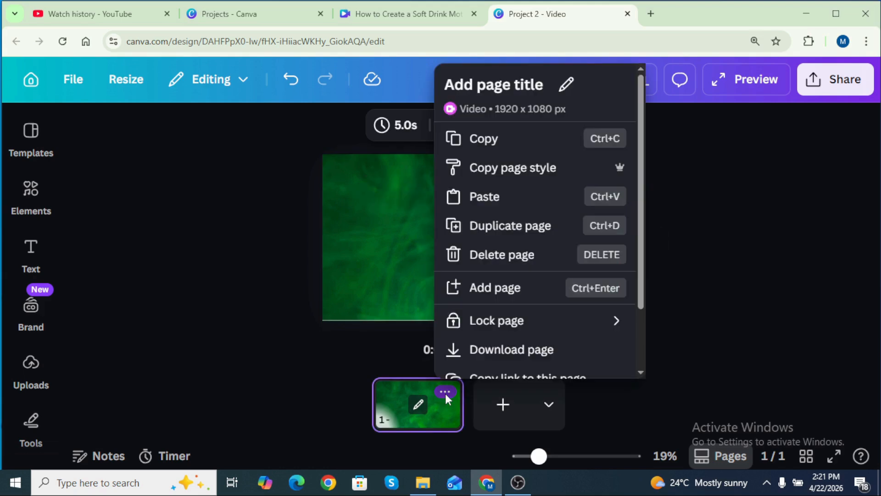
pyautogui.click(503, 228)
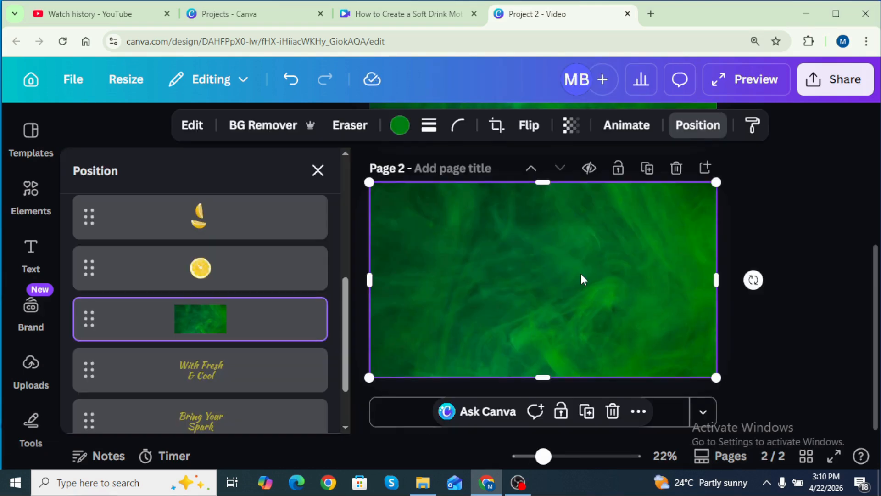
# On page 2, shift the green background to the left half and move the 'Bring Your Spark' text onto the white right half
pyautogui.moveTo(582, 280); pyautogui.dragTo(410, 269)
pyautogui.scroll(-2, 273, 361)
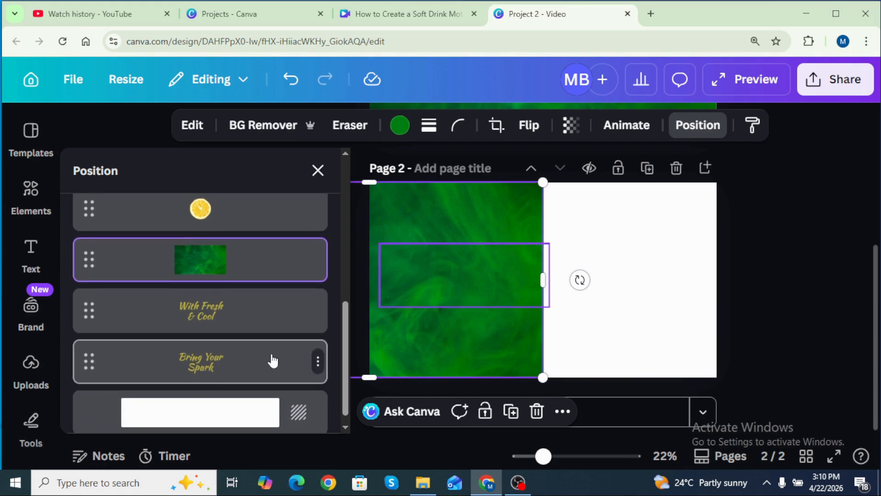
pyautogui.click(273, 360)
pyautogui.moveTo(458, 264); pyautogui.dragTo(622, 265)
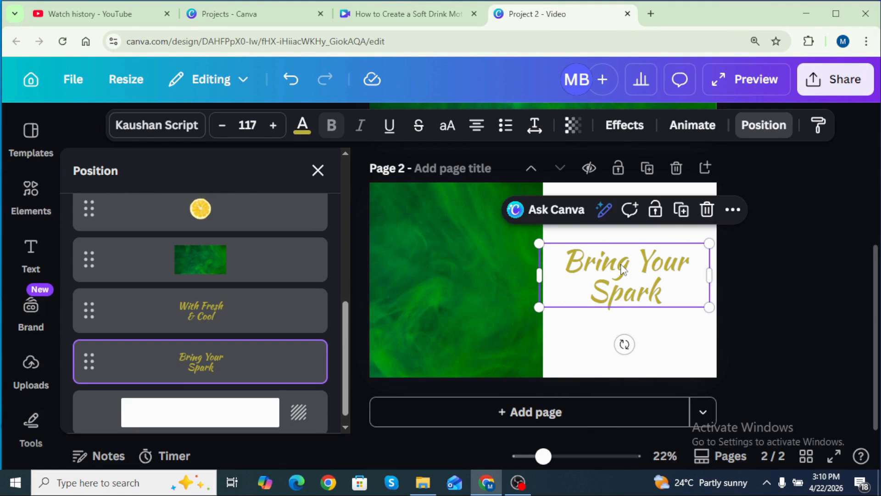
pyautogui.moveTo(539, 278); pyautogui.dragTo(546, 278)
# Move the whole lemon to the top centre of page 2, straddling the green and white halves
pyautogui.scroll(2, 298, 312)
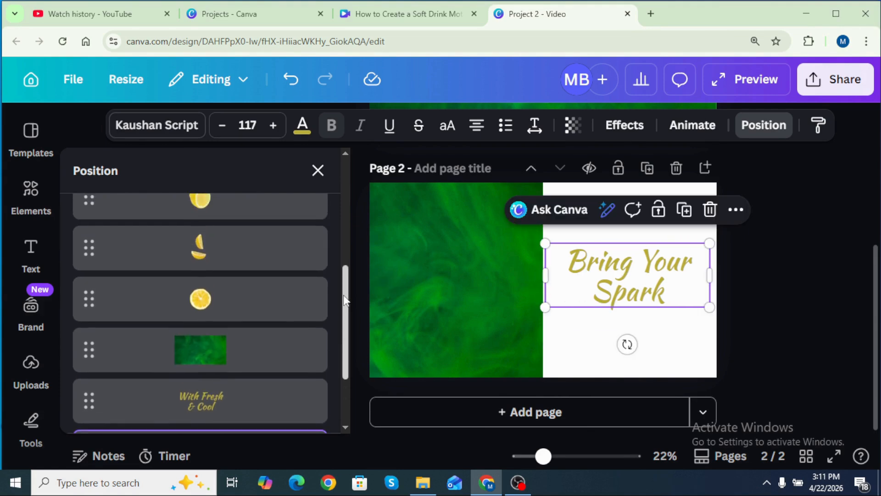
pyautogui.click(298, 312)
pyautogui.scroll(3, 296, 312)
pyautogui.moveTo(380, 198); pyautogui.dragTo(563, 203)
pyautogui.moveTo(580, 250); pyautogui.dragTo(527, 268)
# Move and rotate the half-lemon pieces to the bottom centre of page 2
pyautogui.click(252, 401)
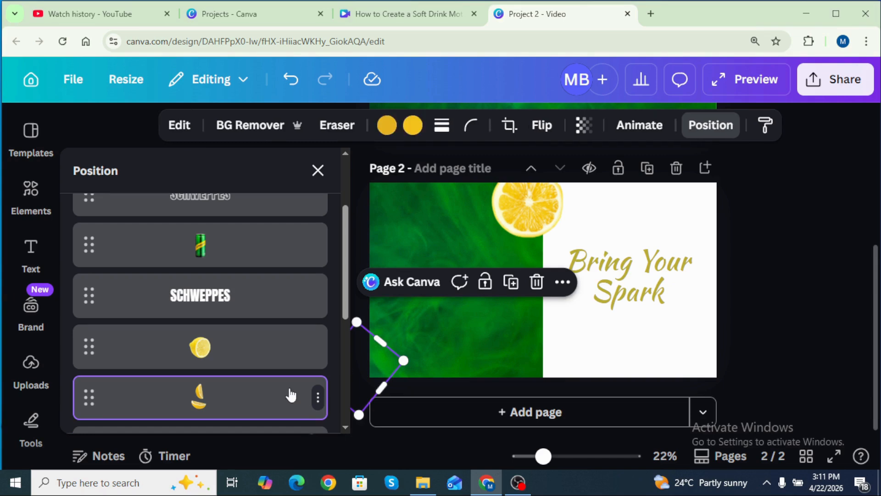
pyautogui.moveTo(395, 350); pyautogui.dragTo(556, 330)
pyautogui.moveTo(491, 402); pyautogui.dragTo(586, 398)
pyautogui.moveTo(554, 351); pyautogui.dragTo(549, 360)
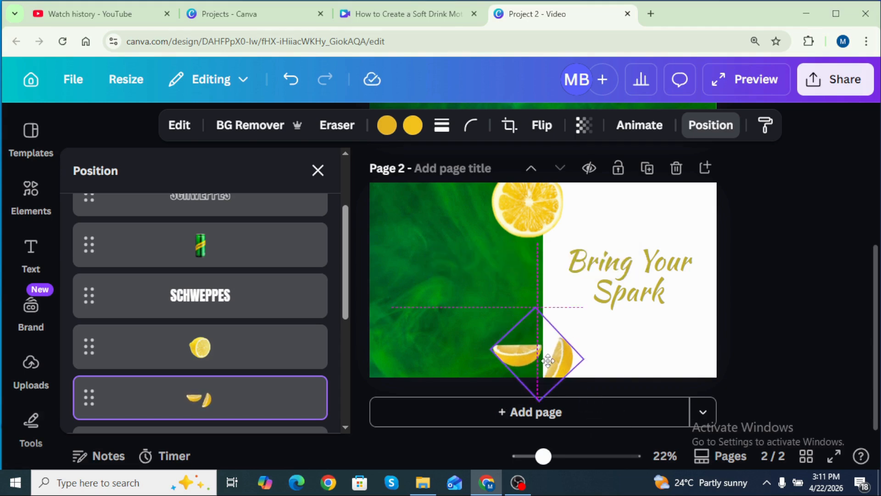
# Move the other lemon onto the green left half, shrink it and tilt it slightly
pyautogui.click(248, 355)
pyautogui.moveTo(363, 276); pyautogui.dragTo(464, 268)
pyautogui.moveTo(395, 338); pyautogui.dragTo(316, 289)
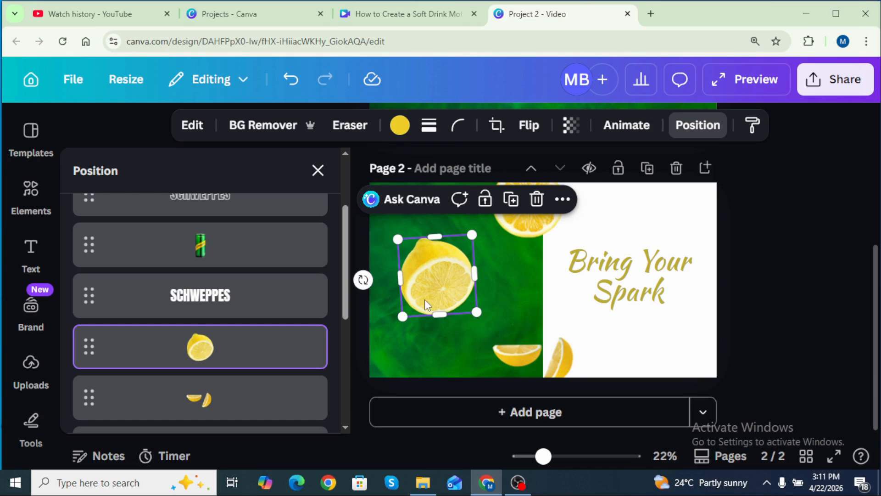
pyautogui.moveTo(363, 279); pyautogui.dragTo(361, 274)
pyautogui.click(698, 125)
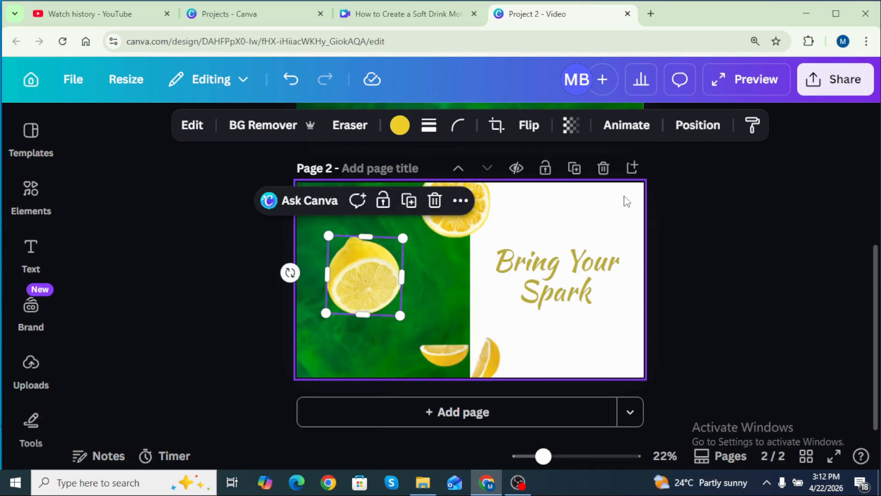
# Duplicate page 2 and move the green background to the right half of page 3
pyautogui.click(574, 168)
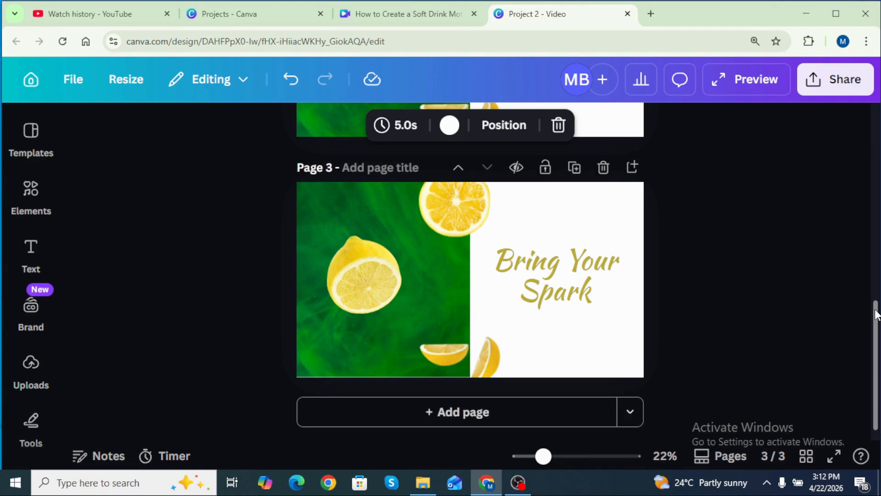
pyautogui.click(539, 210)
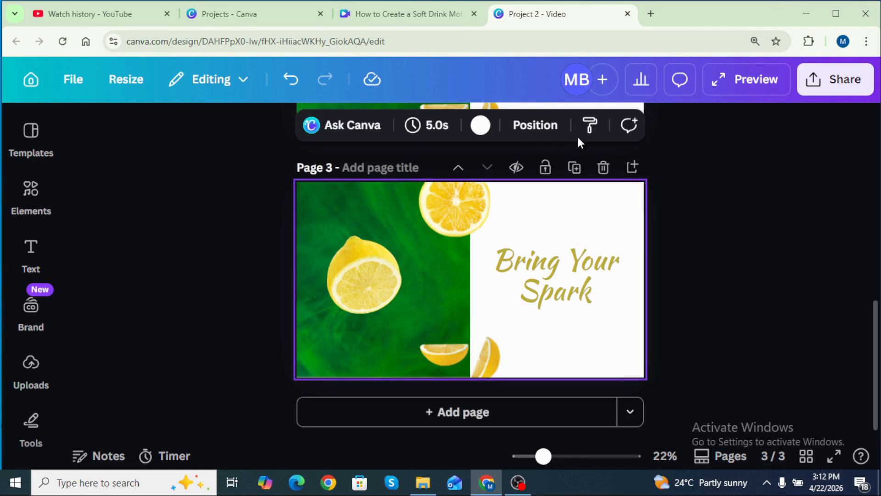
pyautogui.click(536, 126)
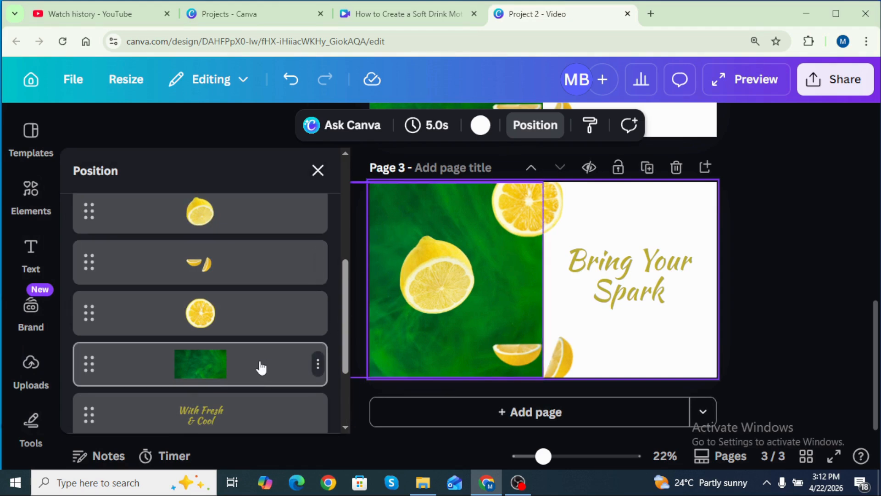
pyautogui.click(241, 372)
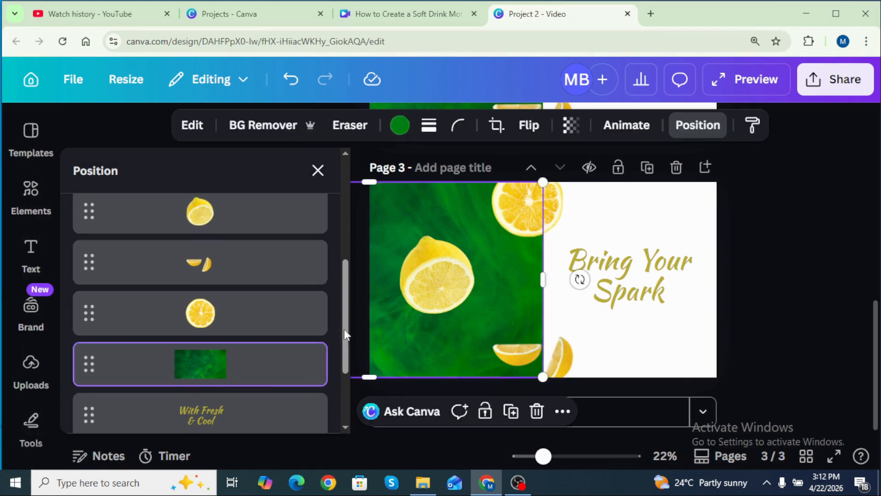
pyautogui.moveTo(477, 230); pyautogui.dragTo(828, 228)
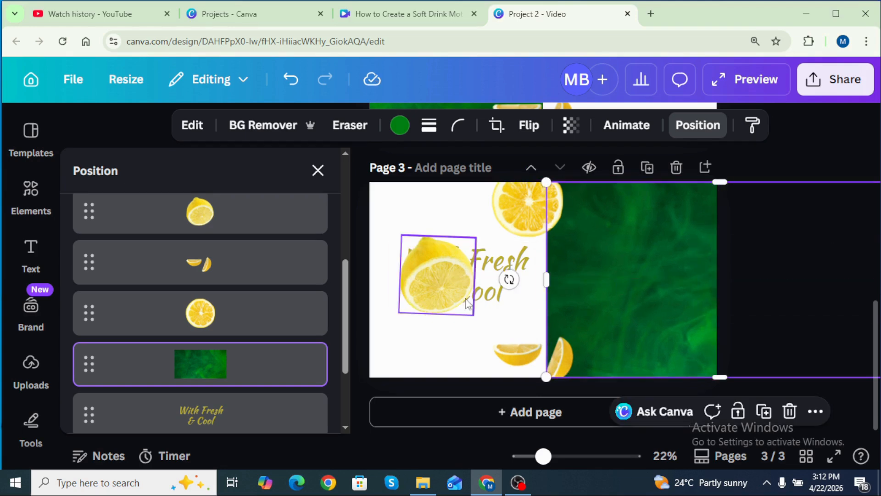
# Move the whole lemon to page 3's top-right corner, rotating and resizing it to sit partly off the page
pyautogui.moveTo(425, 287); pyautogui.dragTo(669, 231)
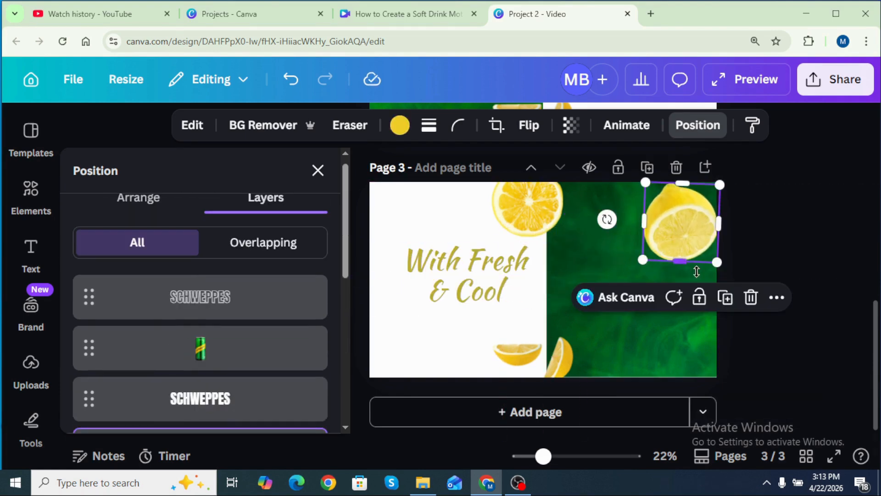
pyautogui.moveTo(604, 220); pyautogui.dragTo(590, 181)
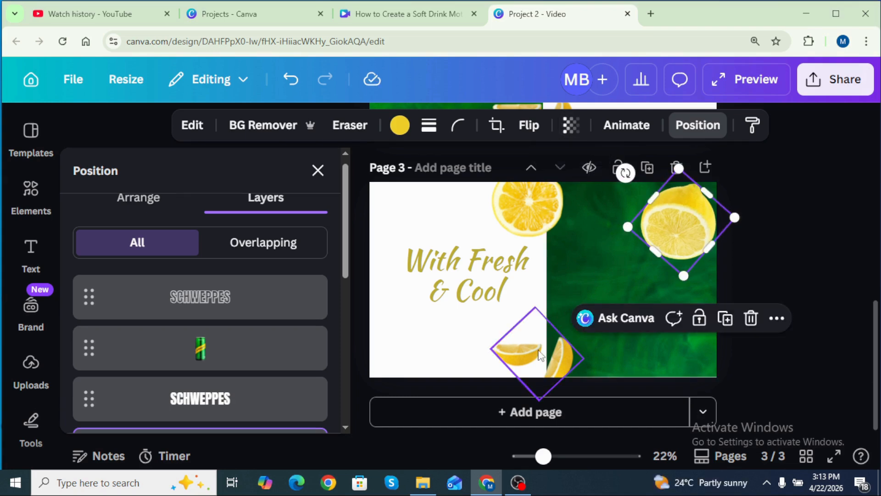
pyautogui.moveTo(625, 173); pyautogui.dragTo(667, 138)
pyautogui.moveTo(638, 189); pyautogui.dragTo(613, 173)
pyautogui.moveTo(663, 216); pyautogui.dragTo(682, 212)
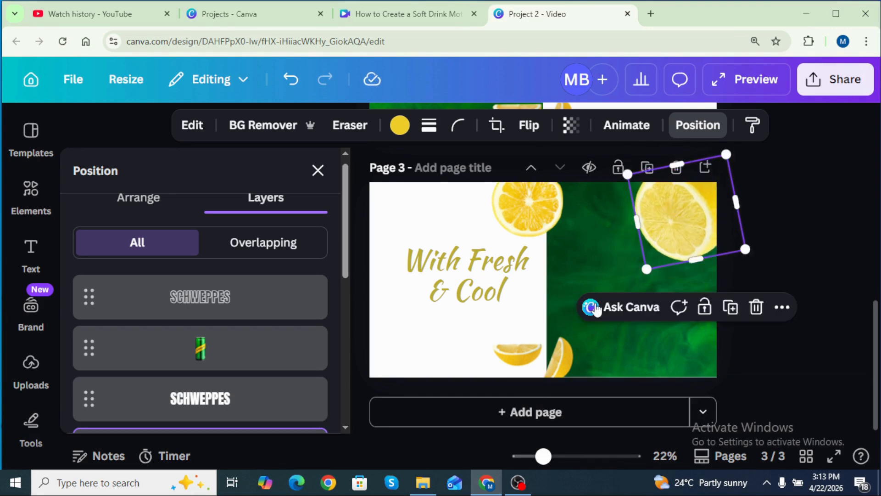
# Move the half-lemon pieces onto the lower part of the green half on page 3
pyautogui.click(525, 348)
pyautogui.moveTo(525, 349); pyautogui.dragTo(560, 340)
pyautogui.moveTo(621, 396); pyautogui.dragTo(492, 348)
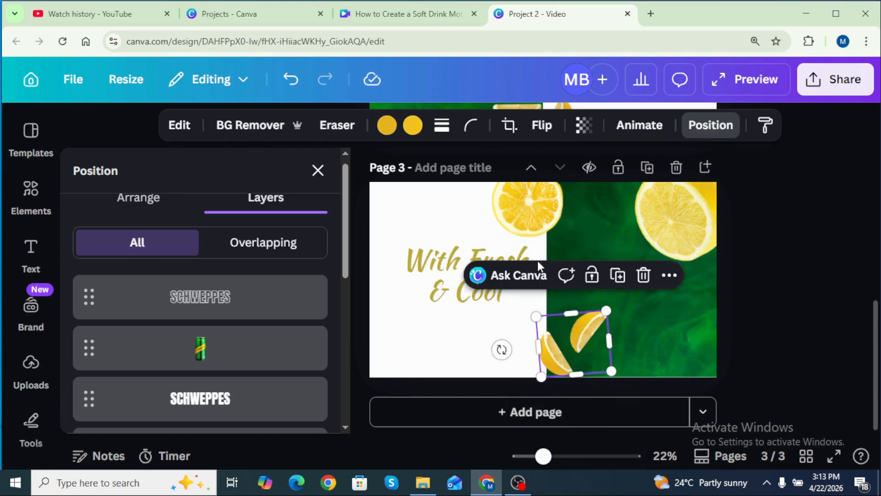
# Shift the top lemon on page 3 right onto the divide and rotate it
pyautogui.moveTo(526, 216); pyautogui.dragTo(569, 221)
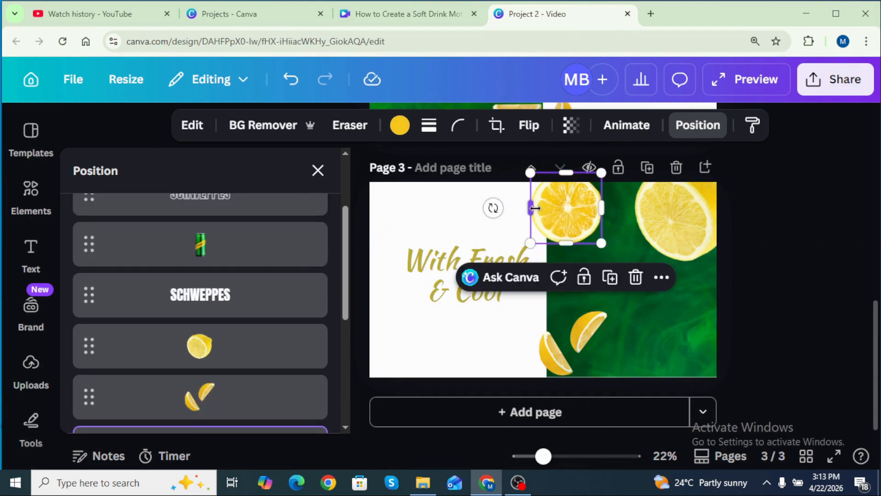
pyautogui.moveTo(494, 208); pyautogui.dragTo(495, 138)
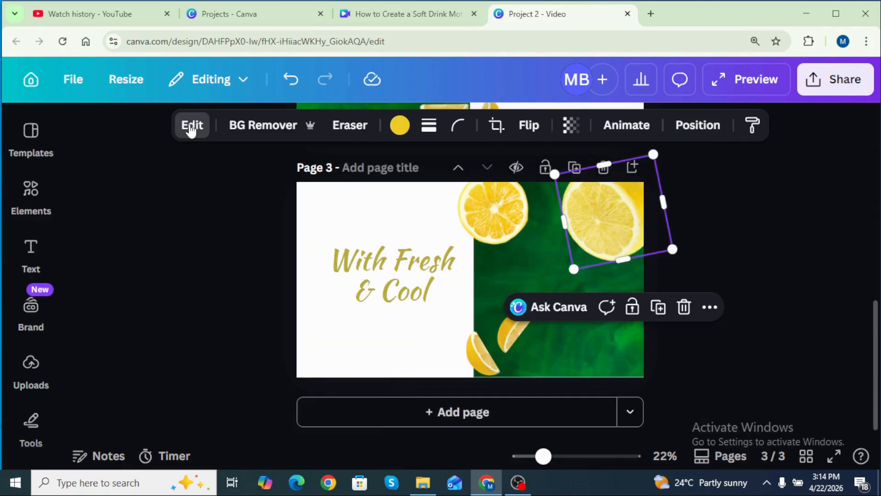
# Blur the whole top-right lemon on page 3 at an intensity of 50
pyautogui.click(191, 126)
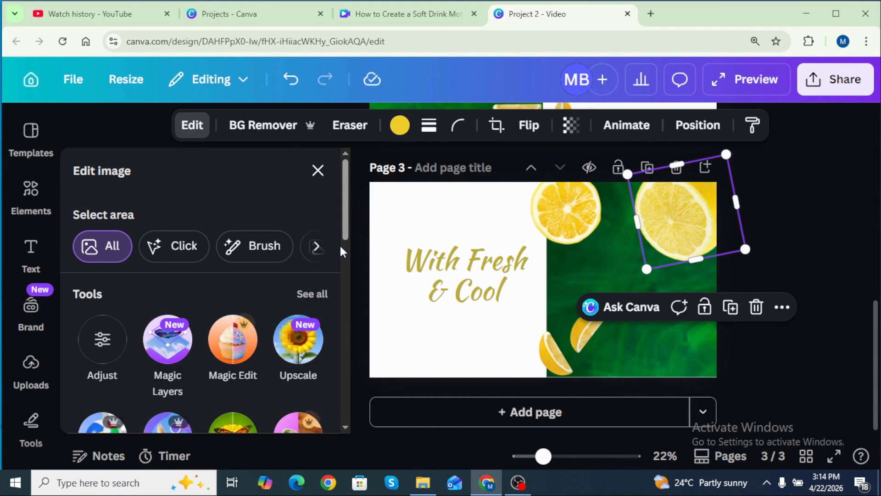
pyautogui.scroll(-2, 321, 238)
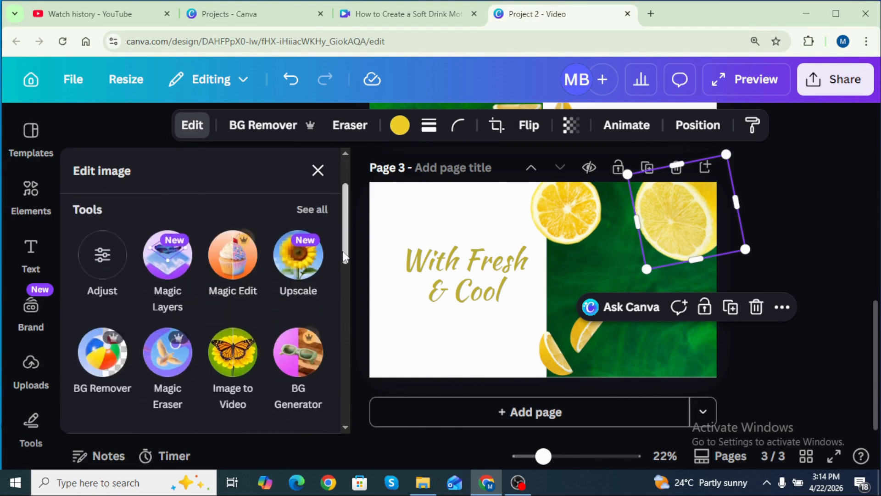
pyautogui.click(313, 214)
pyautogui.scroll(-1, 138, 299)
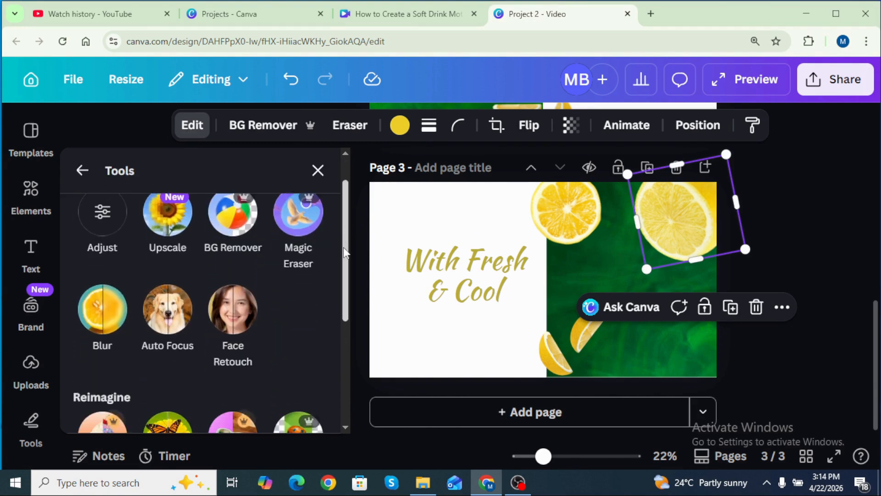
pyautogui.click(90, 323)
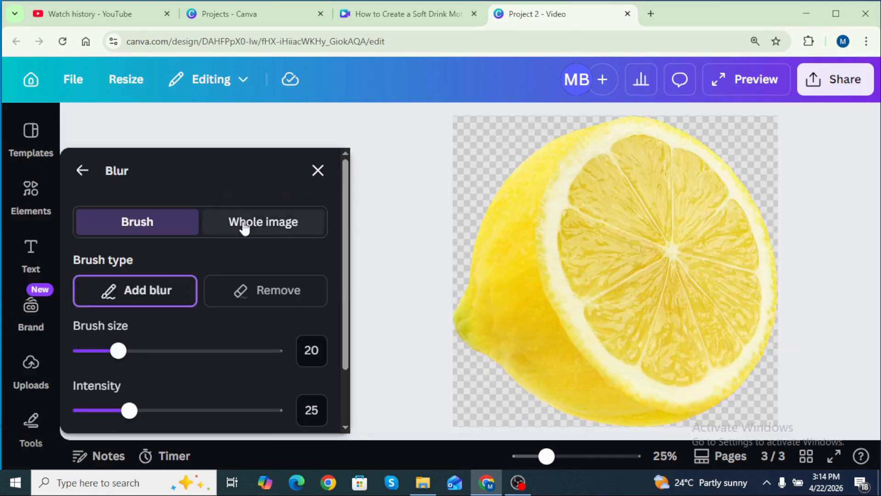
pyautogui.click(258, 223)
pyautogui.moveTo(85, 304); pyautogui.dragTo(184, 299)
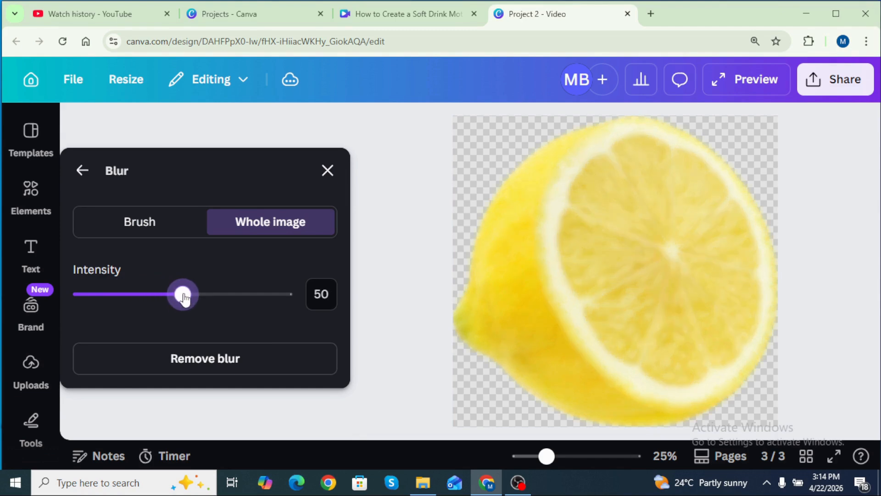
pyautogui.click(329, 170)
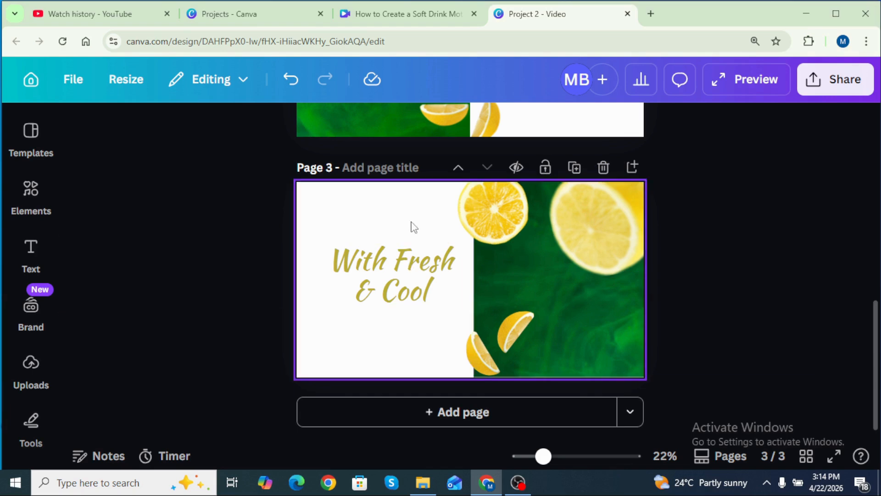
# Duplicate page 3 and stretch the green background across the whole of page 4
pyautogui.click(574, 167)
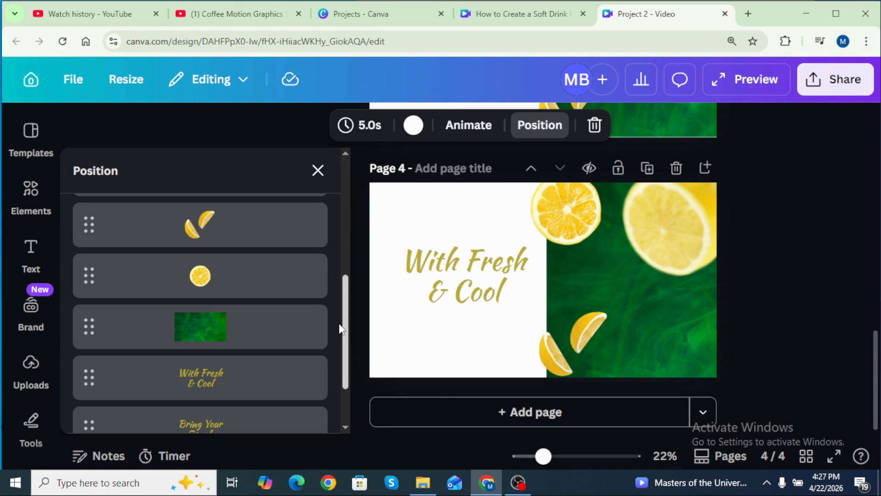
pyautogui.click(325, 326)
pyautogui.moveTo(606, 288); pyautogui.dragTo(442, 283)
# Move the half-lemon pieces to page 4's bottom-left corner, rotating them to sit partly off the page
pyautogui.click(558, 335)
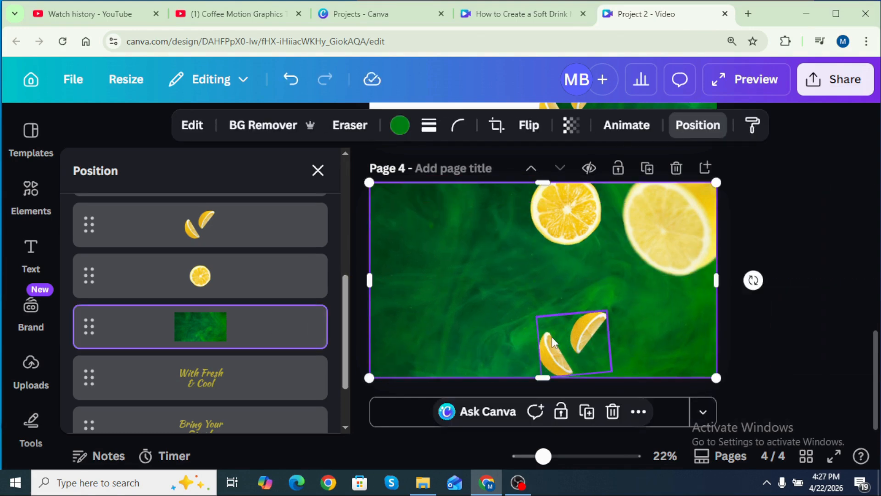
pyautogui.moveTo(558, 335); pyautogui.dragTo(412, 333)
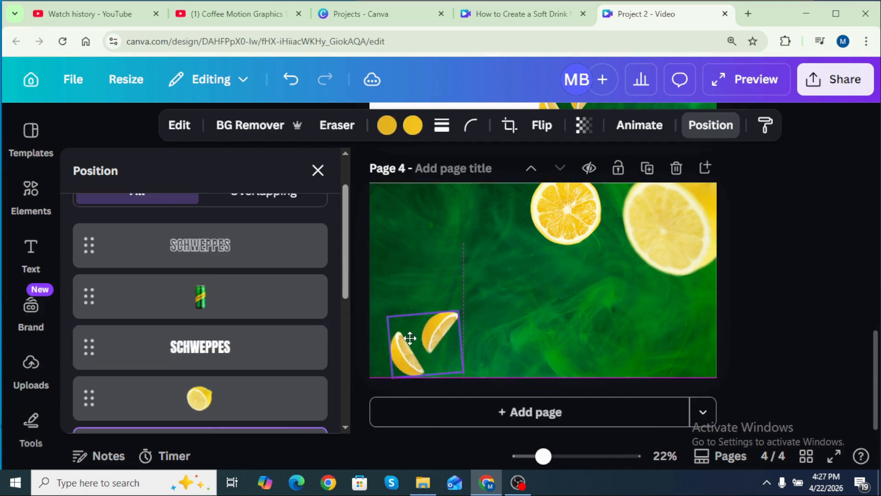
pyautogui.moveTo(354, 350); pyautogui.dragTo(421, 387)
pyautogui.moveTo(422, 357); pyautogui.dragTo(415, 356)
# Move the lemon slice to page 4's top-left corner and rotate it, then nudge the top-right lemon slightly
pyautogui.click(556, 225)
pyautogui.moveTo(557, 225); pyautogui.dragTo(390, 238)
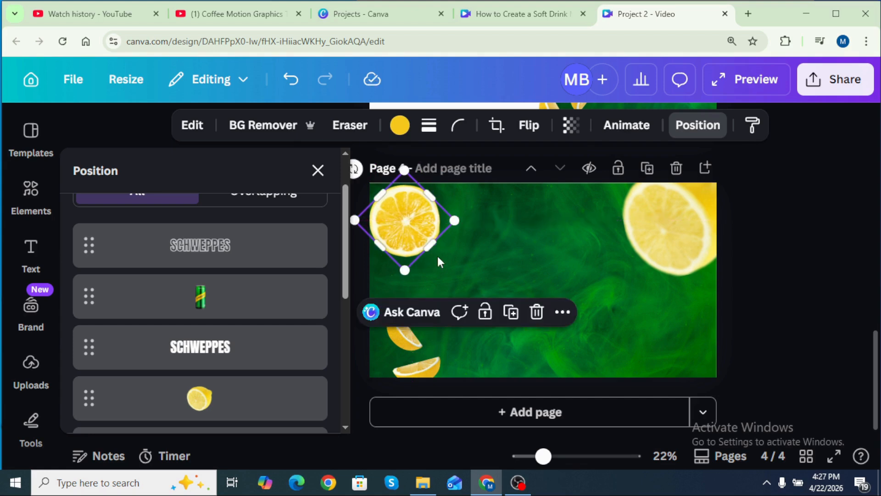
pyautogui.moveTo(355, 169); pyautogui.dragTo(344, 225)
pyautogui.click(669, 222)
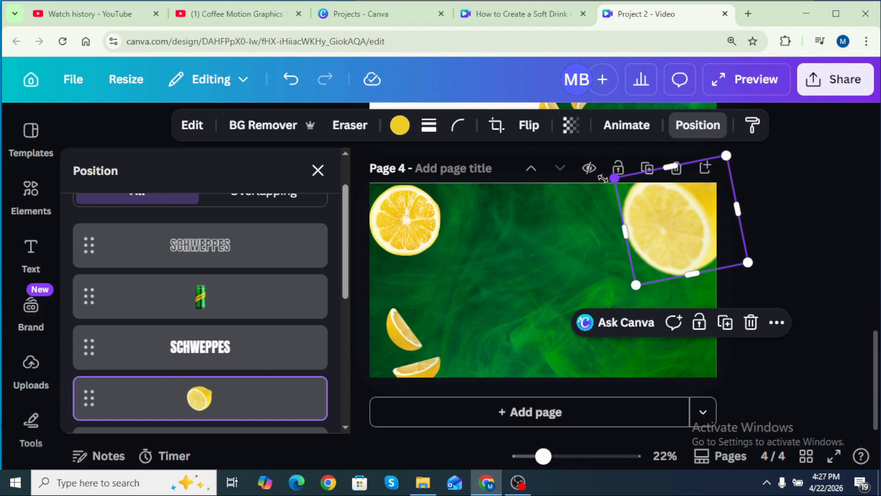
pyautogui.moveTo(604, 178); pyautogui.dragTo(595, 173)
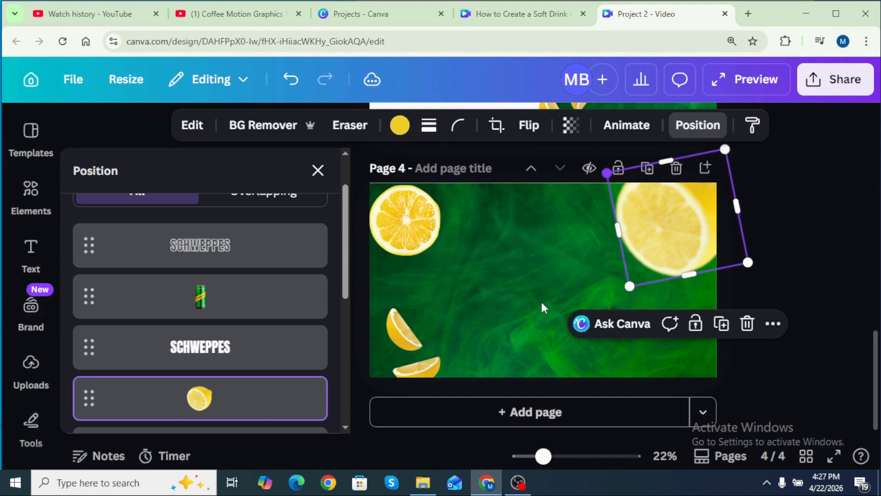
# Move the Schweppes can up to the centre of page 4 and adjust its size
pyautogui.click(281, 299)
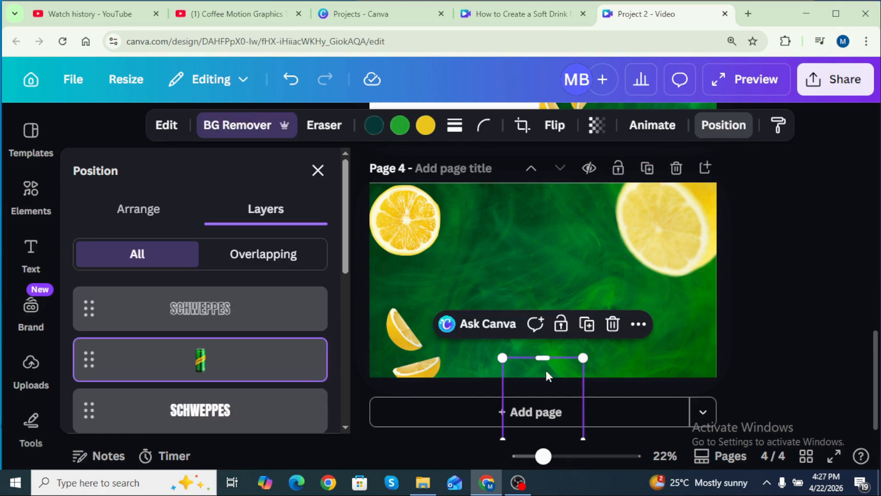
pyautogui.moveTo(549, 335); pyautogui.dragTo(549, 244)
pyautogui.moveTo(505, 284); pyautogui.dragTo(512, 284)
pyautogui.moveTo(584, 284); pyautogui.dragTo(582, 284)
pyautogui.moveTo(547, 364); pyautogui.dragTo(547, 357)
# Resize the outlined and filled SCHWEPPES headlines to stretch across page 4 behind the can
pyautogui.click(269, 316)
pyautogui.moveTo(364, 276); pyautogui.dragTo(684, 276)
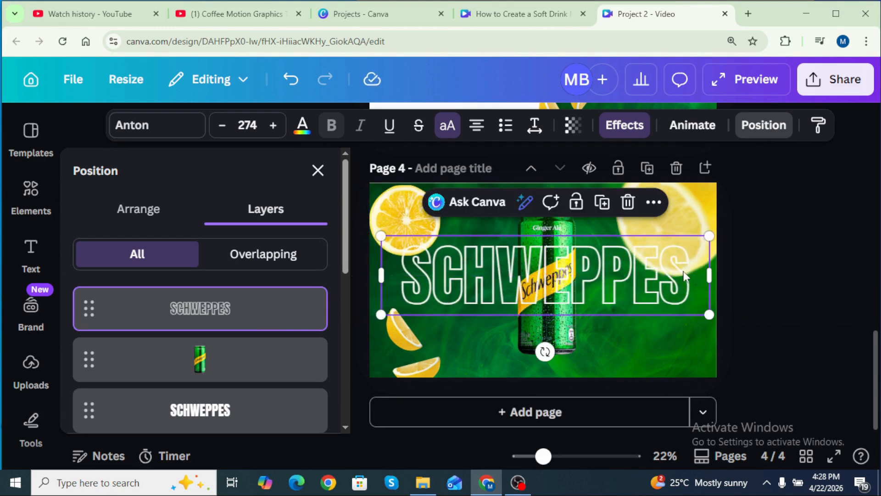
pyautogui.click(280, 413)
pyautogui.moveTo(755, 264); pyautogui.dragTo(494, 258)
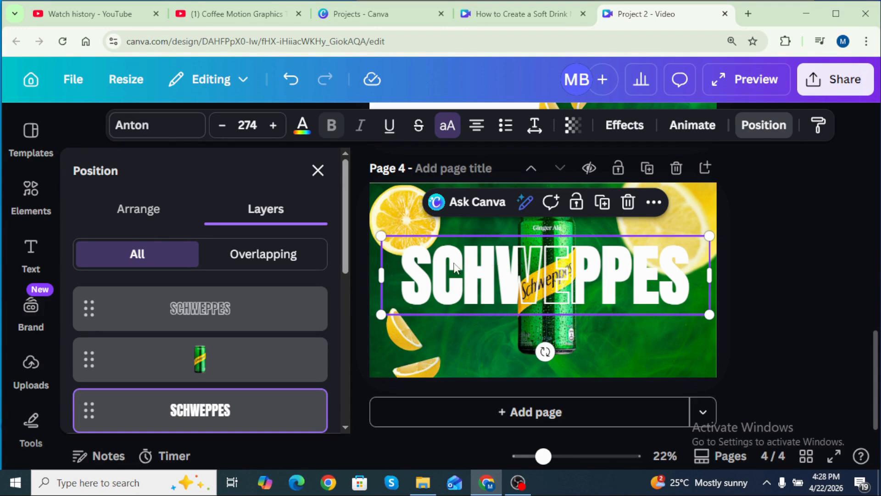
# Apply an animation to the can on both enter and exit and lower its speed
pyautogui.click(275, 363)
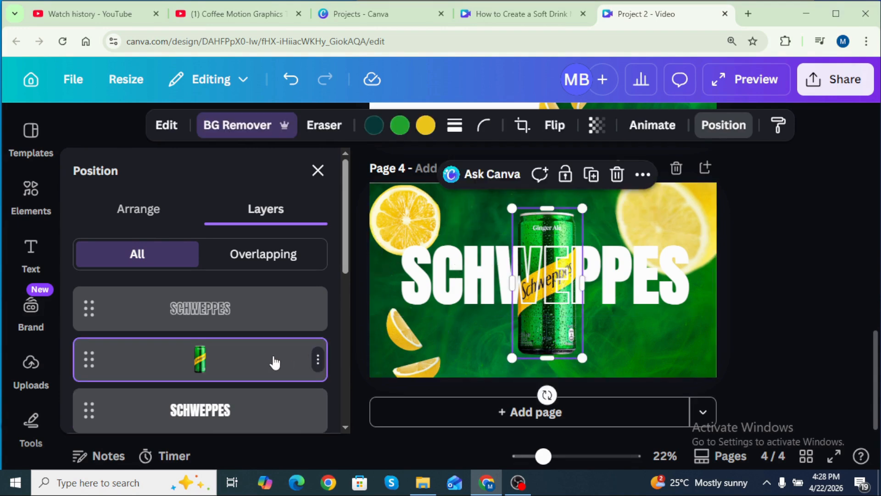
pyautogui.click(652, 125)
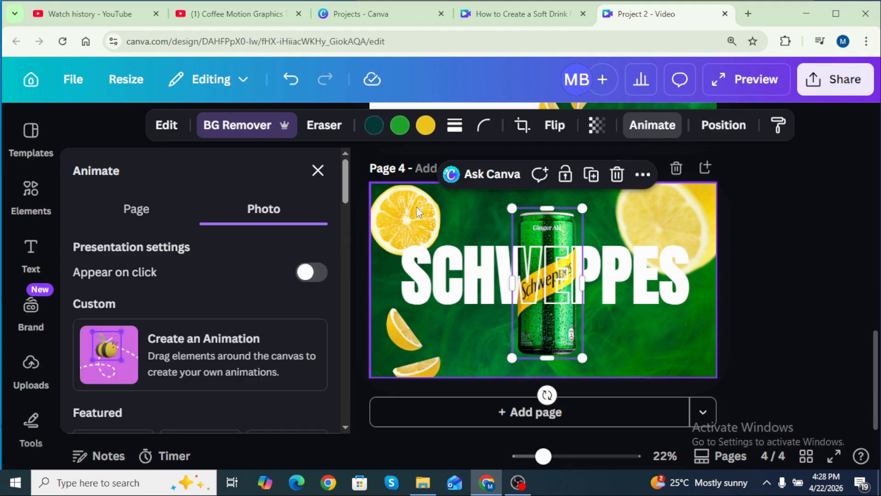
pyautogui.moveTo(345, 181); pyautogui.dragTo(345, 285)
pyautogui.click(120, 274)
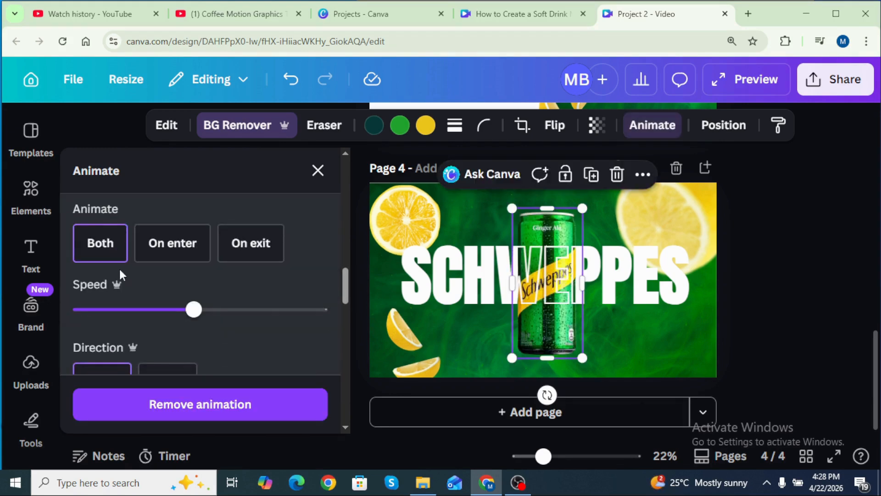
pyautogui.click(195, 257)
pyautogui.moveTo(195, 310); pyautogui.dragTo(156, 309)
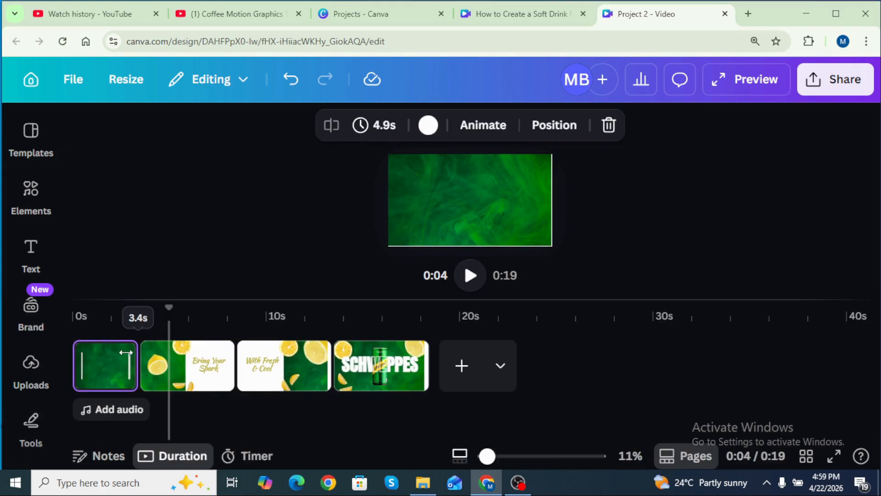
# Adjust the page clips in the timeline
pyautogui.moveTo(127, 352); pyautogui.dragTo(139, 351)
pyautogui.moveTo(240, 363); pyautogui.dragTo(226, 363)
pyautogui.moveTo(324, 363); pyautogui.dragTo(304, 363)
pyautogui.moveTo(386, 364); pyautogui.dragTo(378, 364)
# Add a Match & Move transition of 1.5 seconds and apply it between all pages
pyautogui.click(150, 379)
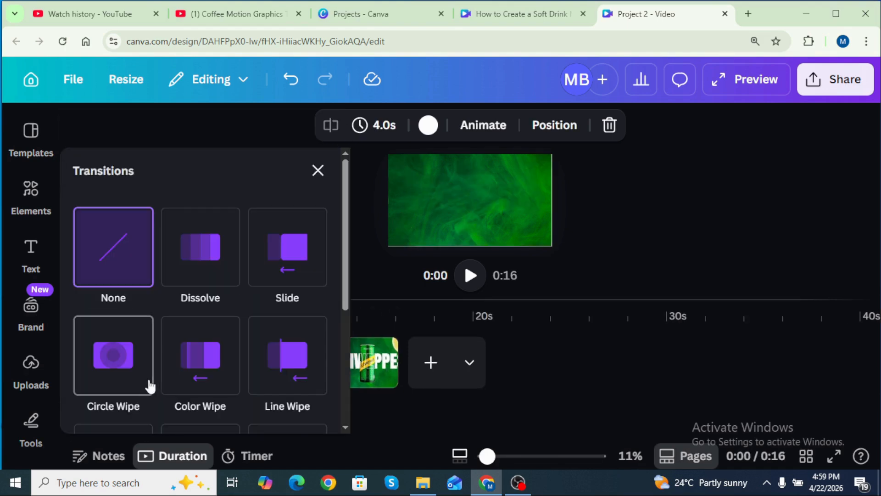
pyautogui.moveTo(346, 216); pyautogui.dragTo(346, 282)
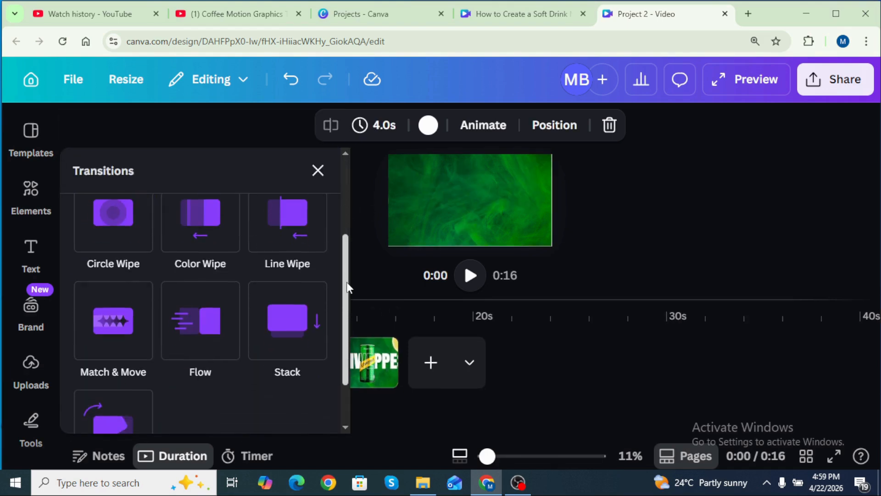
pyautogui.click(123, 321)
pyautogui.moveTo(133, 392); pyautogui.dragTo(199, 400)
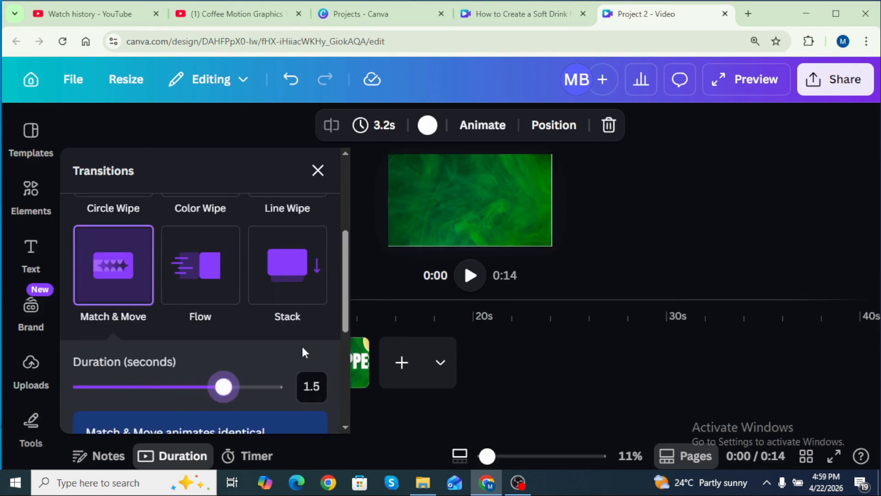
pyautogui.moveTo(347, 299); pyautogui.dragTo(339, 412)
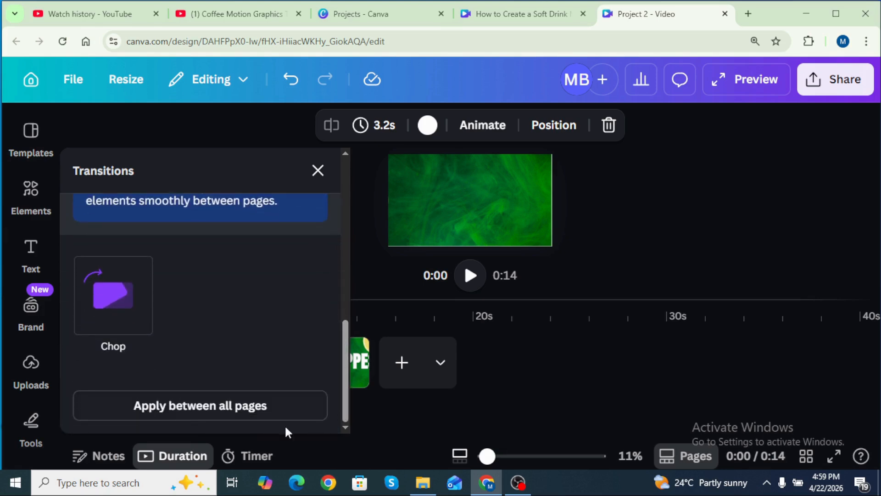
pyautogui.click(231, 415)
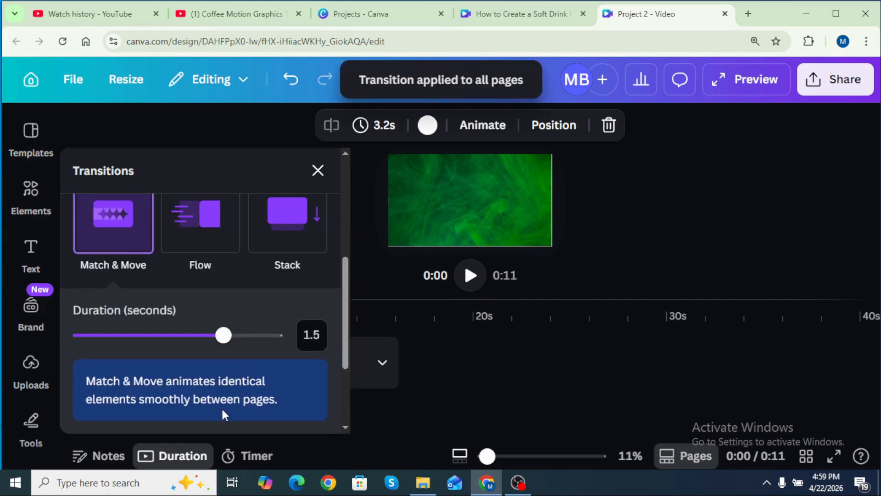
# Play the video preview
pyautogui.click(470, 276)
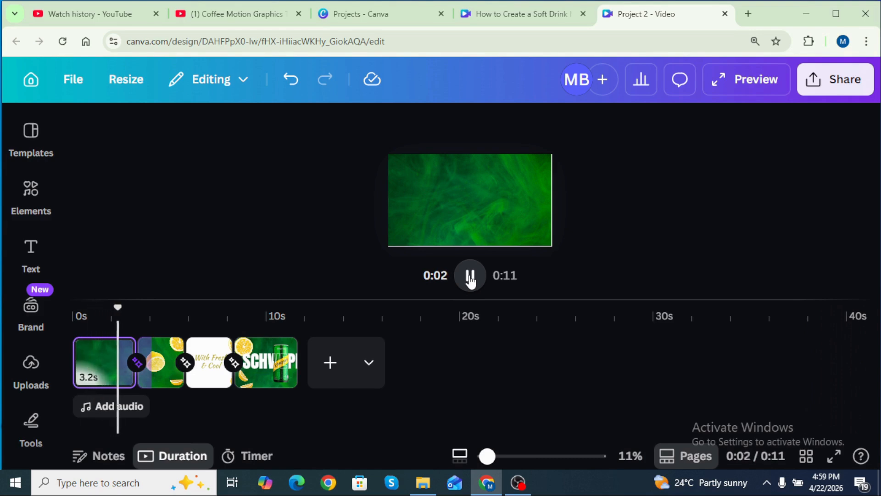